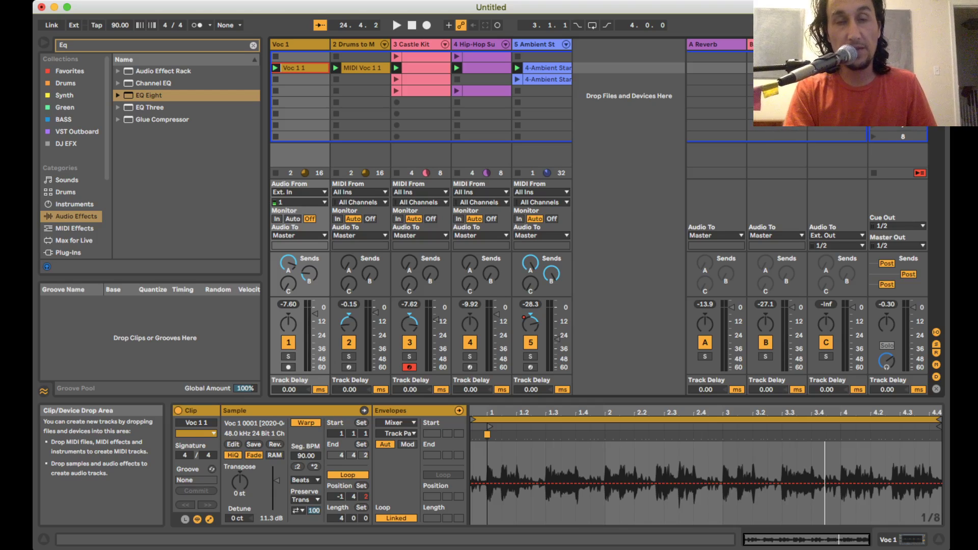
- Play the session and bring up the MIDI Voc 1 1 clip's notes and the Drums to MIDI track's devices
click(361, 67)
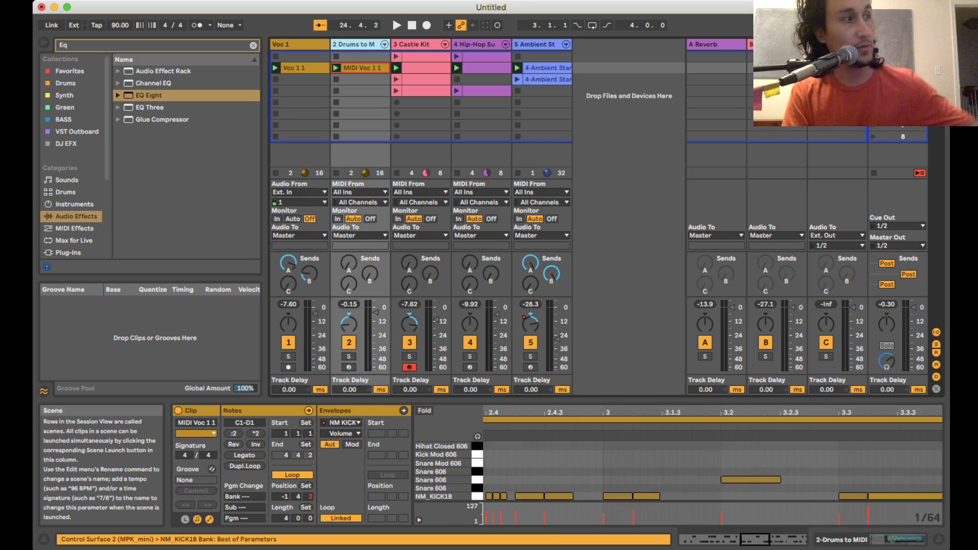
click(873, 67)
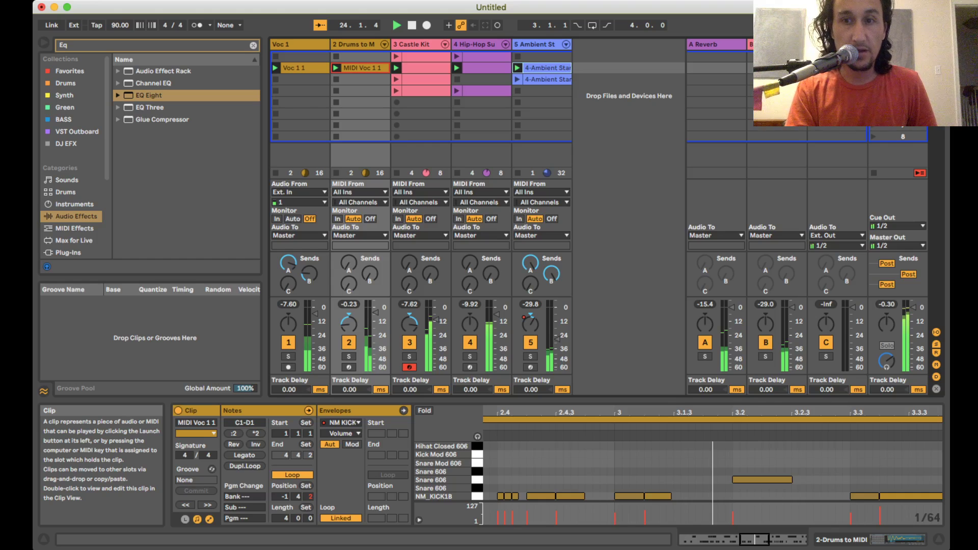
click(547, 68)
click(362, 68)
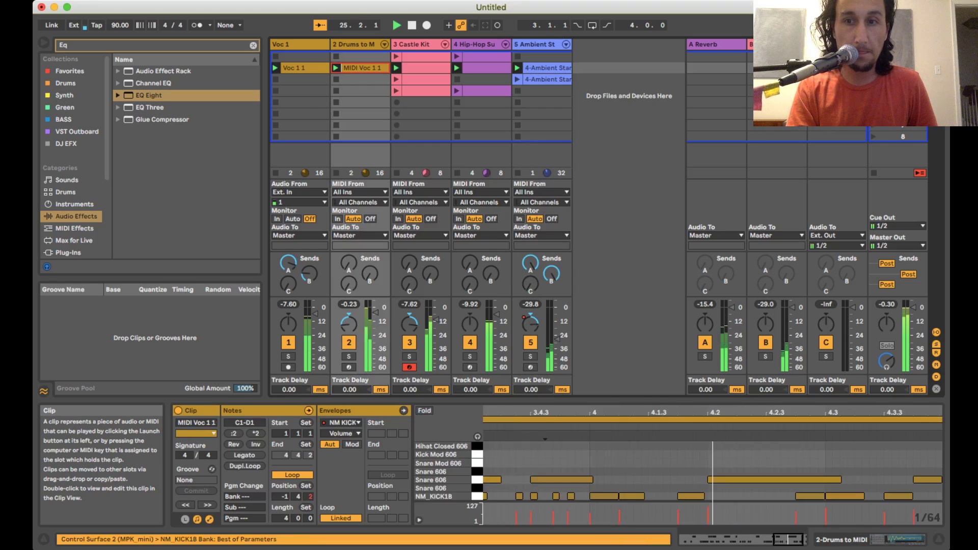
key(shift+Tab)
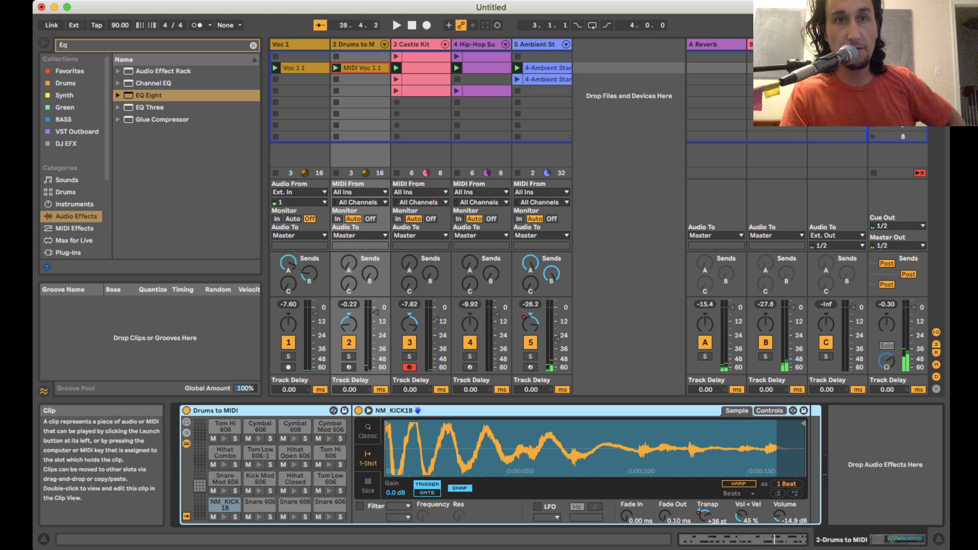
- While soloing Voc 1, move its EQ Eight band 1 to 267 Hz and band 3 to 562 Hz with 9.79 dB gain
click(304, 68)
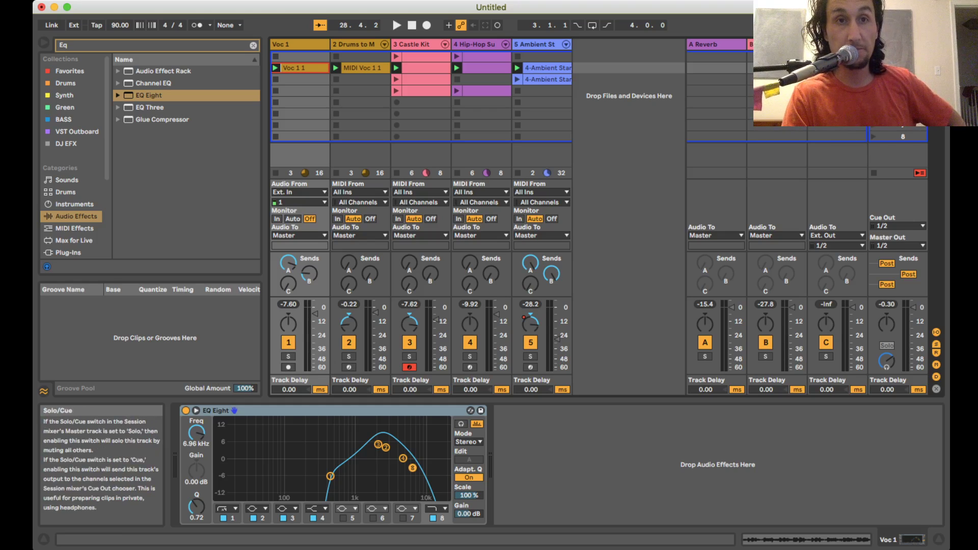
click(288, 357)
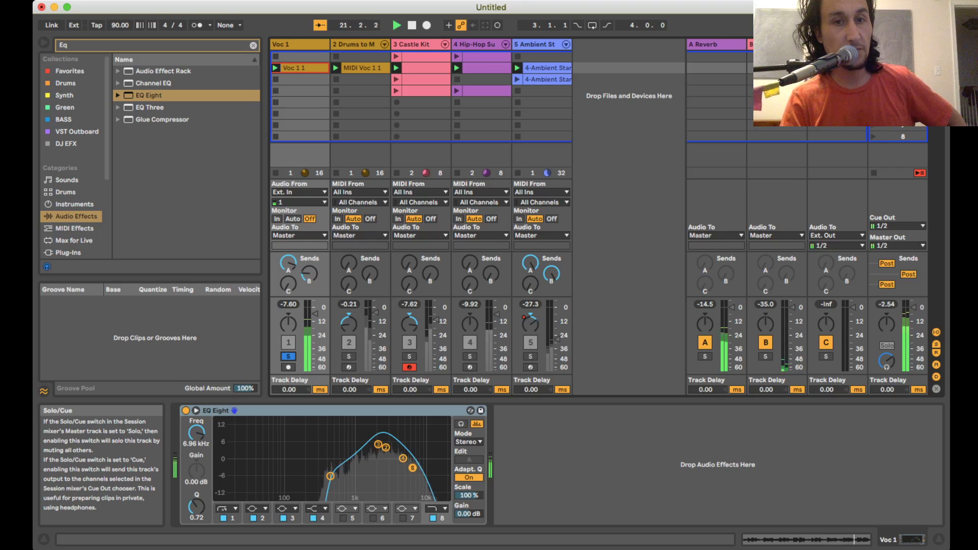
drag(330, 476, 315, 477)
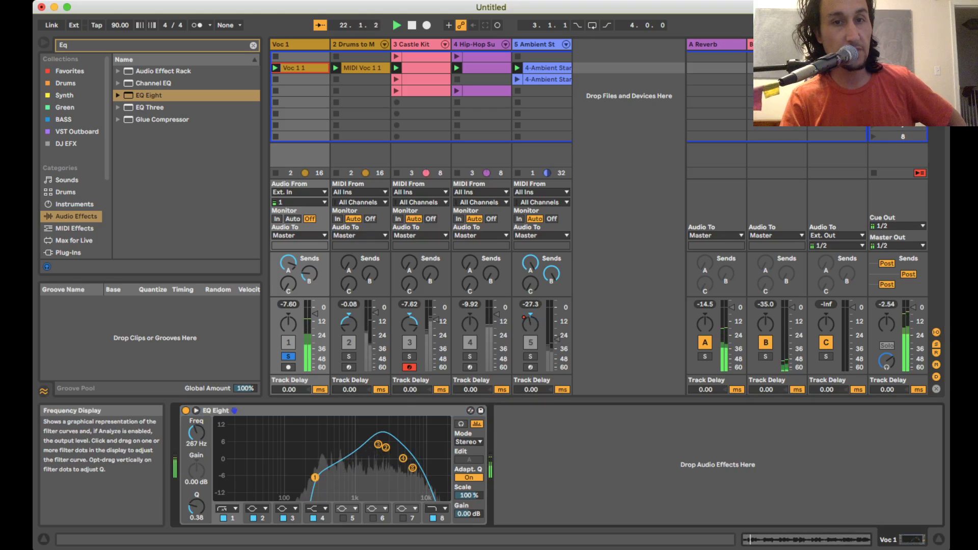
drag(378, 444, 335, 433)
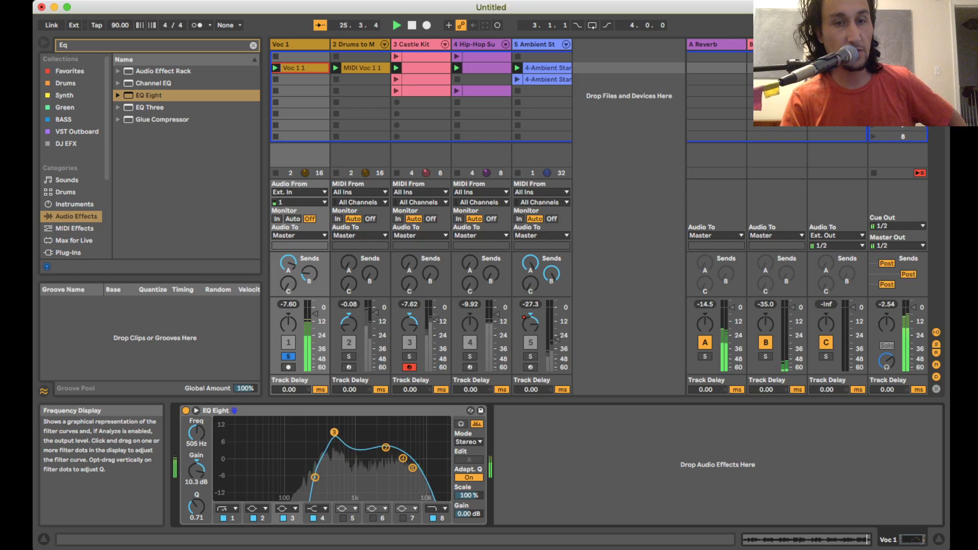
drag(334, 432, 337, 434)
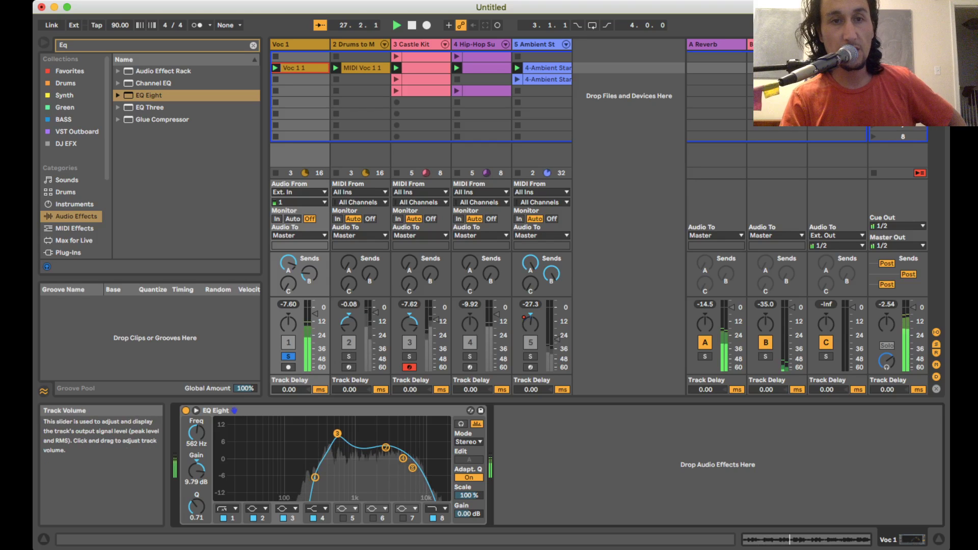
click(288, 356)
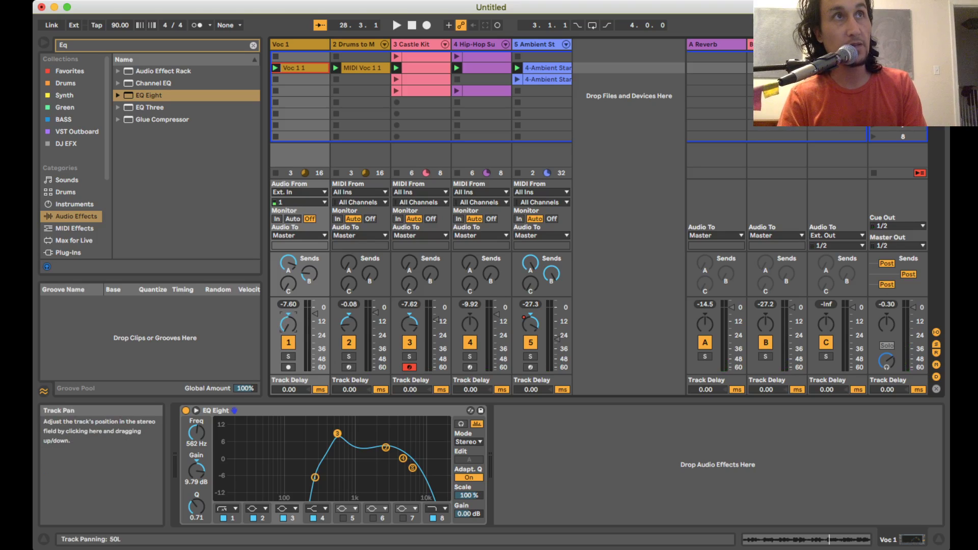
- Draw a smooth, wave-shaped track pan envelope across the whole Voc 1 1 clip with the grid off
mouse_move(288, 324)
mouse_down()
mouse_move(288, 301)
mouse_move(288, 320)
mouse_up()
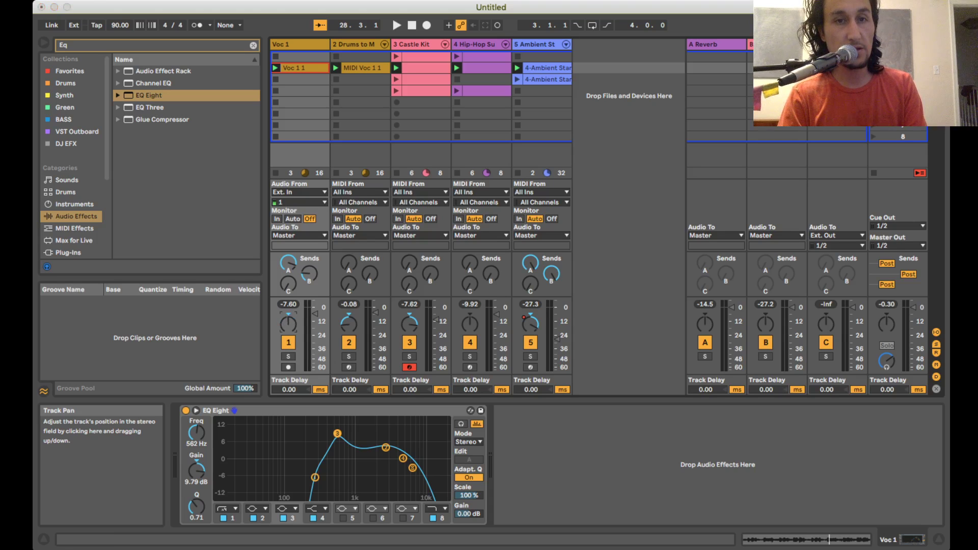
click(301, 68)
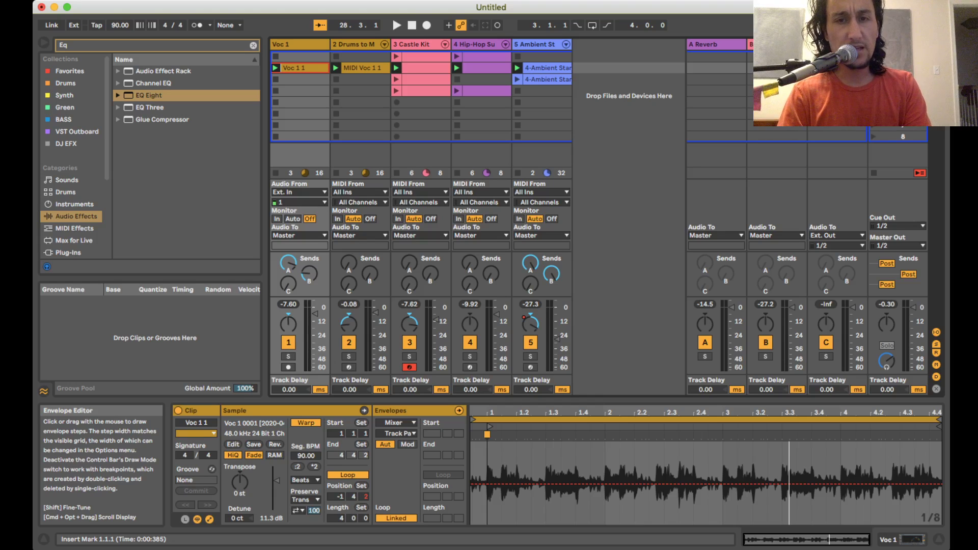
mouse_move(488, 489)
mouse_down()
mouse_move(601, 474)
mouse_move(663, 516)
mouse_move(709, 464)
mouse_move(724, 512)
mouse_move(928, 492)
mouse_up()
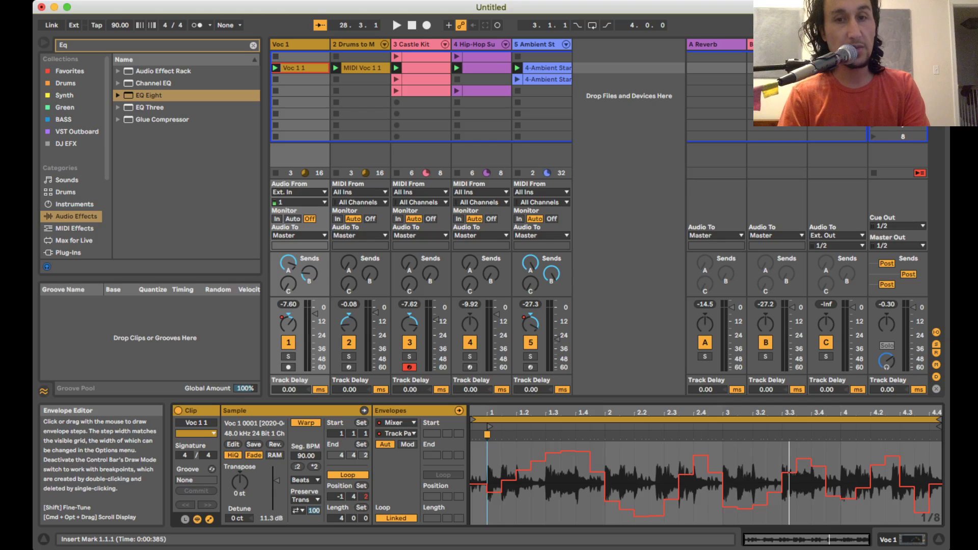
key(super+z)
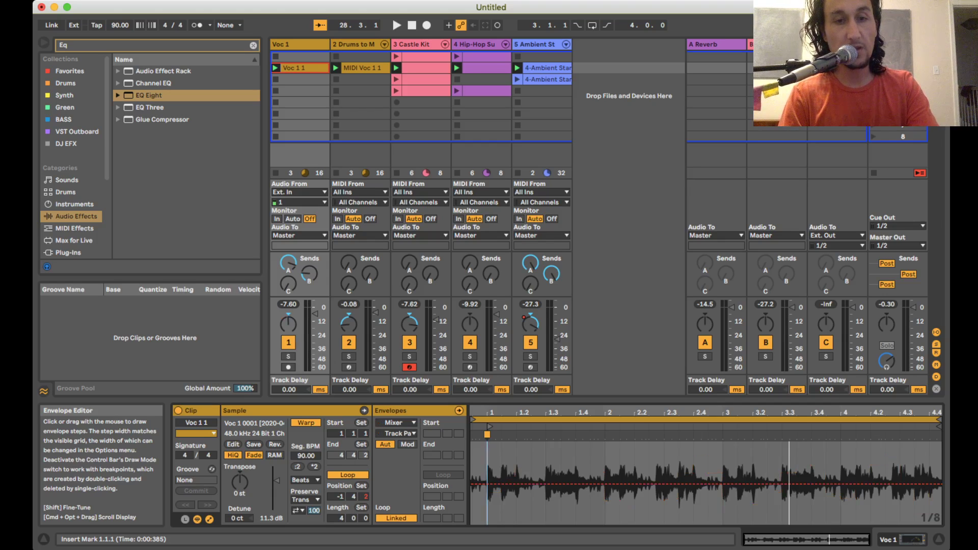
key(super+4)
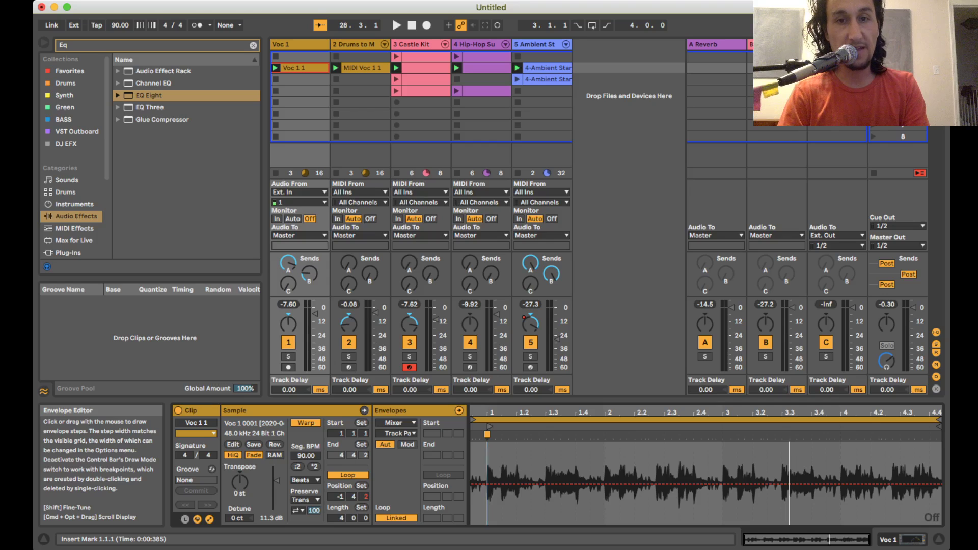
mouse_move(490, 502)
mouse_down()
mouse_move(499, 509)
mouse_move(530, 473)
mouse_move(611, 491)
mouse_move(645, 487)
mouse_move(705, 451)
mouse_move(764, 491)
mouse_move(777, 476)
mouse_move(861, 453)
mouse_move(886, 514)
mouse_move(942, 452)
mouse_up()
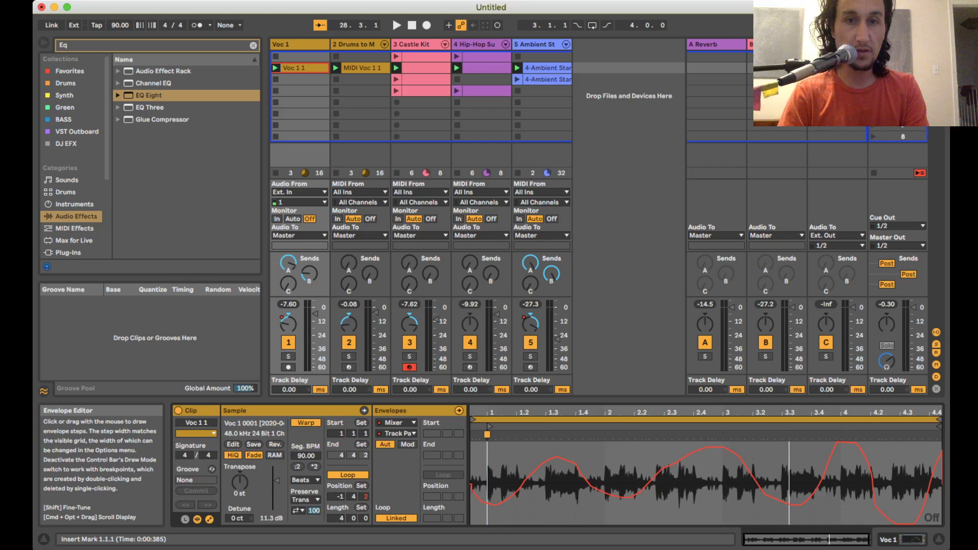
mouse_move(487, 489)
mouse_down()
mouse_move(477, 453)
mouse_move(502, 514)
mouse_move(473, 450)
mouse_move(505, 511)
mouse_move(528, 502)
mouse_up()
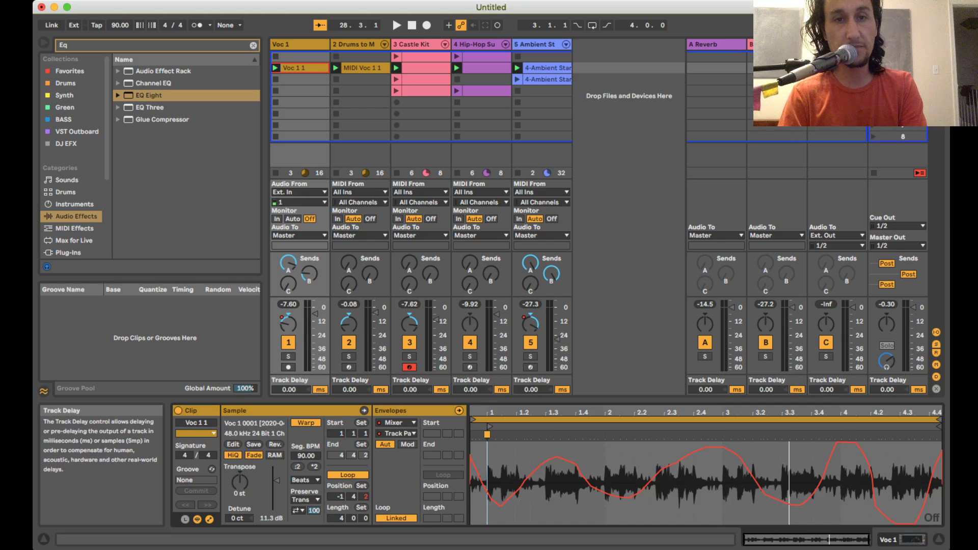
- Redraw the Voc 1 1 clip's pan envelope with wider swings while soloing it in playback, and set the track's volume to -5.3 dB
key(space)
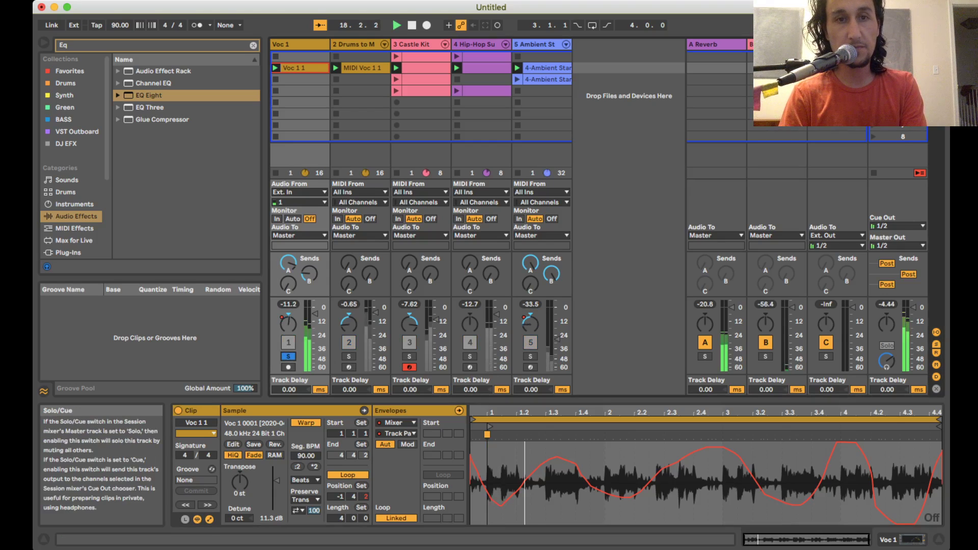
click(288, 356)
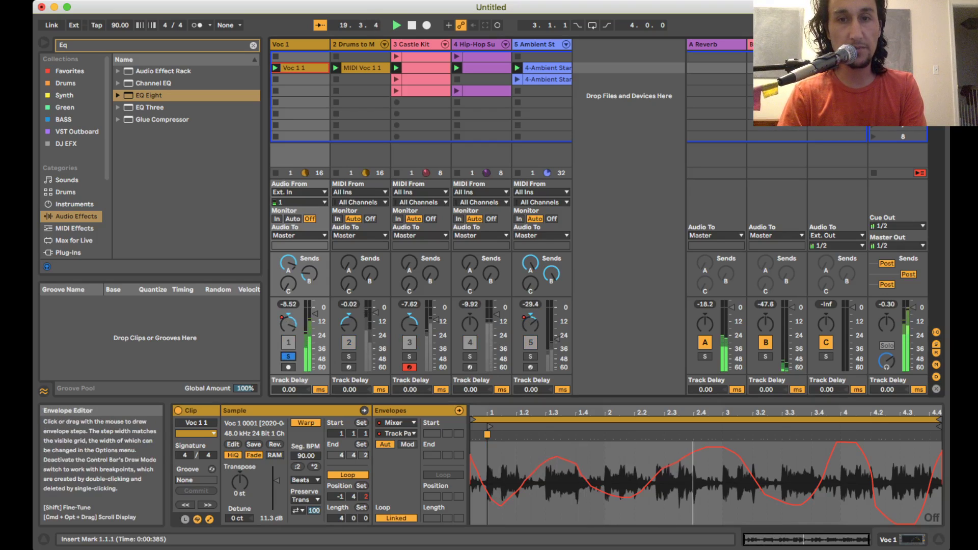
mouse_move(538, 460)
mouse_down()
mouse_move(561, 442)
mouse_move(621, 524)
mouse_up()
drag(706, 450, 718, 469)
mouse_move(800, 492)
mouse_down()
mouse_move(845, 453)
mouse_move(856, 462)
mouse_up()
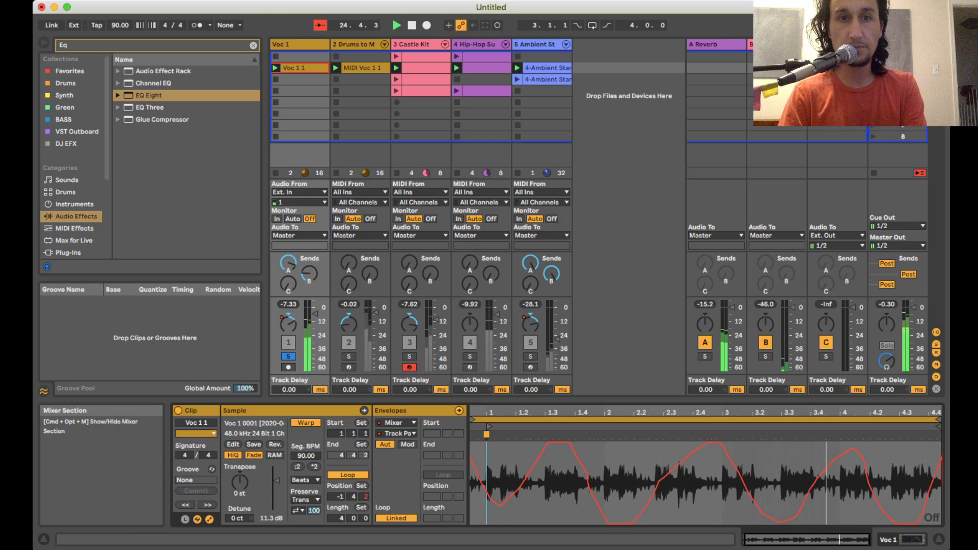
click(288, 357)
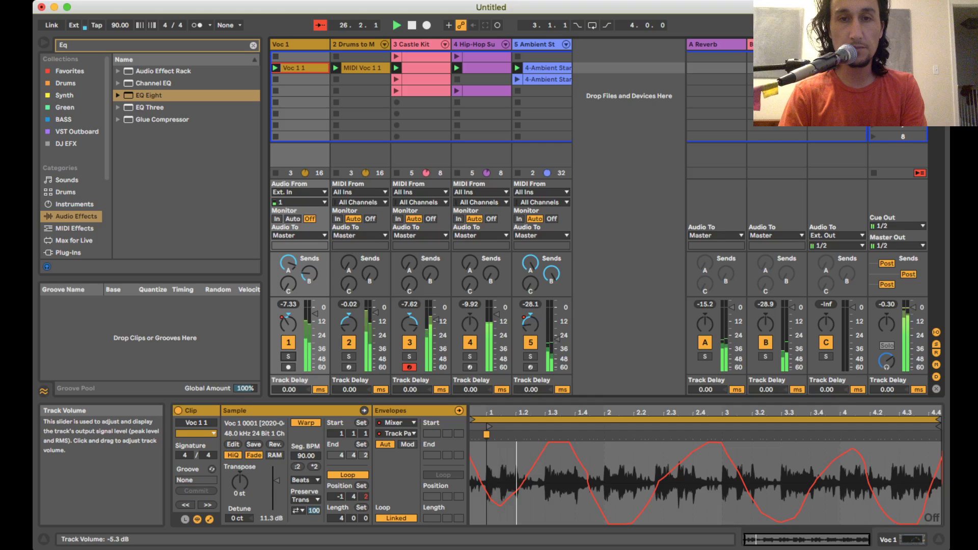
click(315, 316)
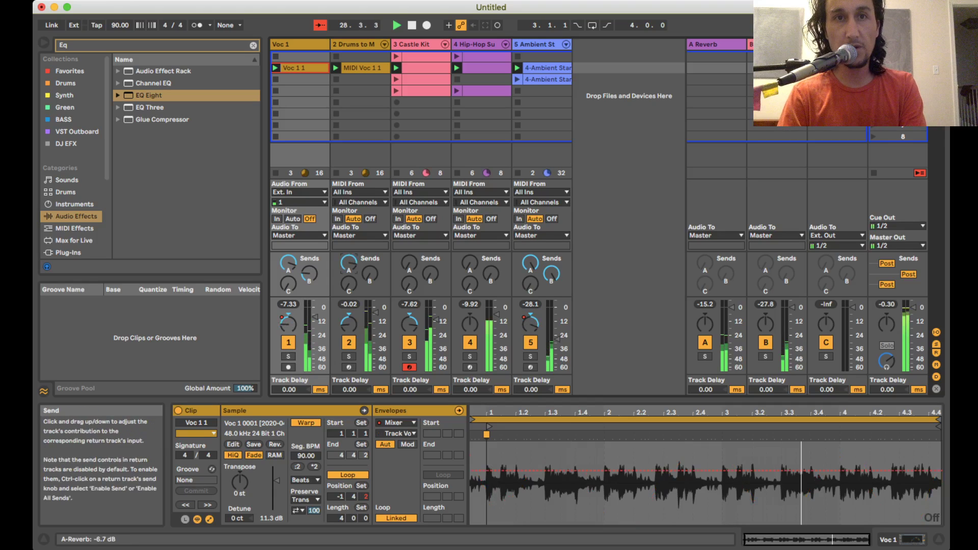
- Raise the Drums to MIDI track's A Reverb send to 0.0 dB and solo the track during playback
drag(348, 264, 349, 219)
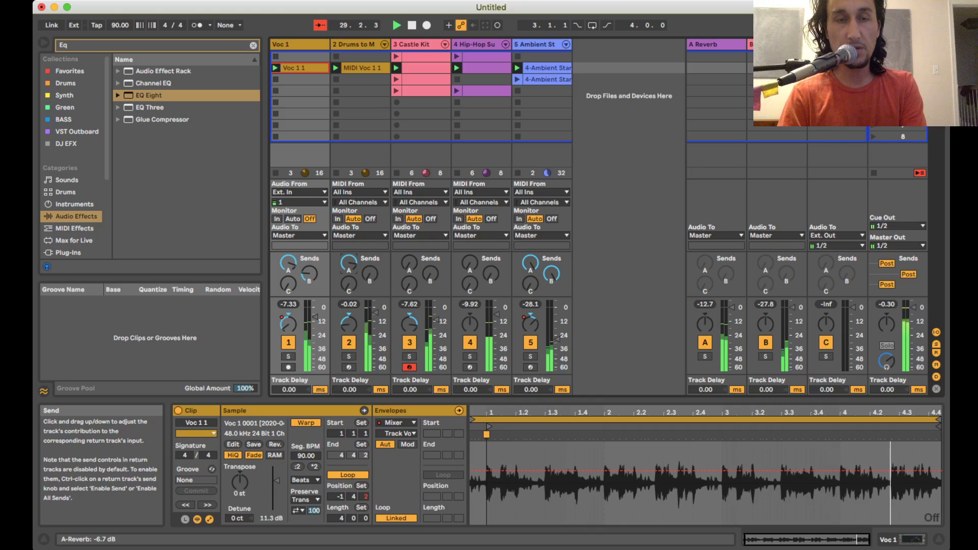
drag(349, 263, 348, 307)
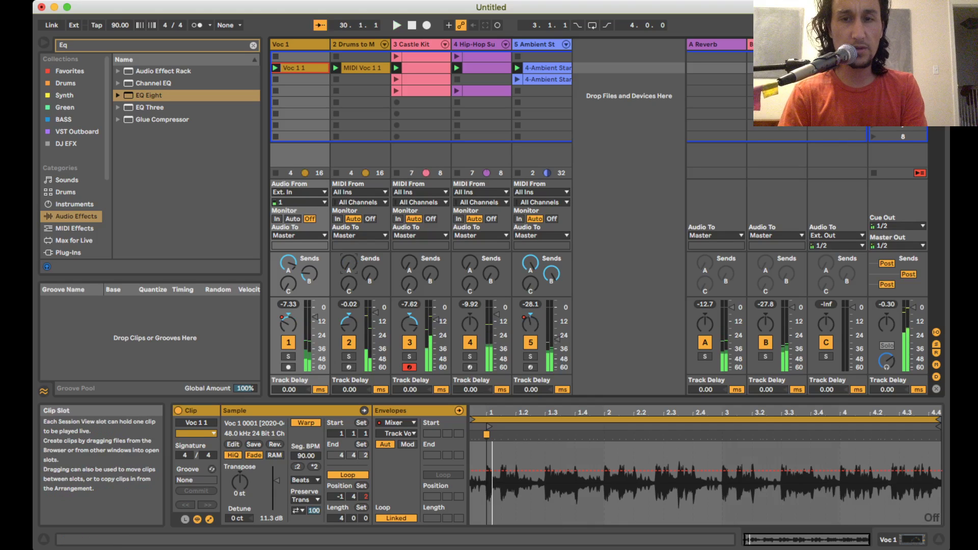
click(362, 68)
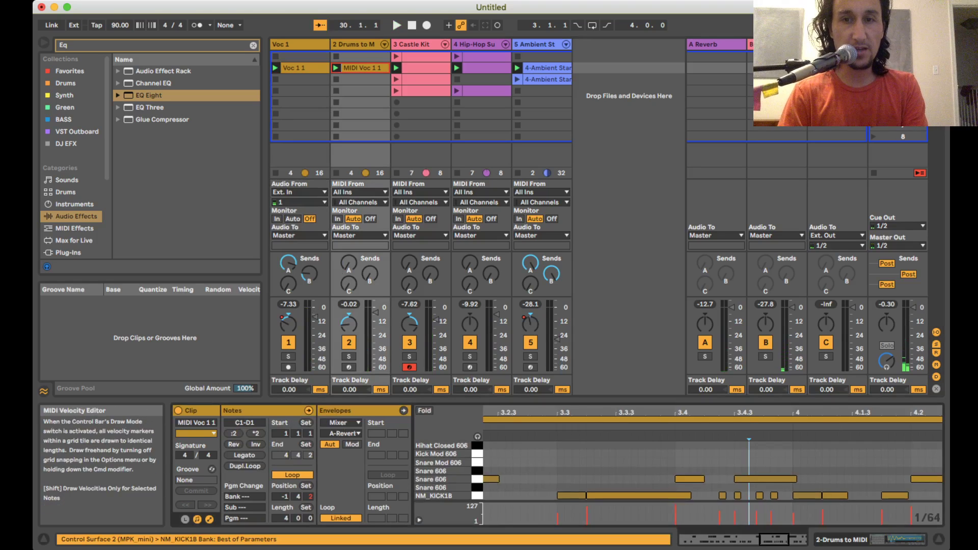
key(shift+Tab)
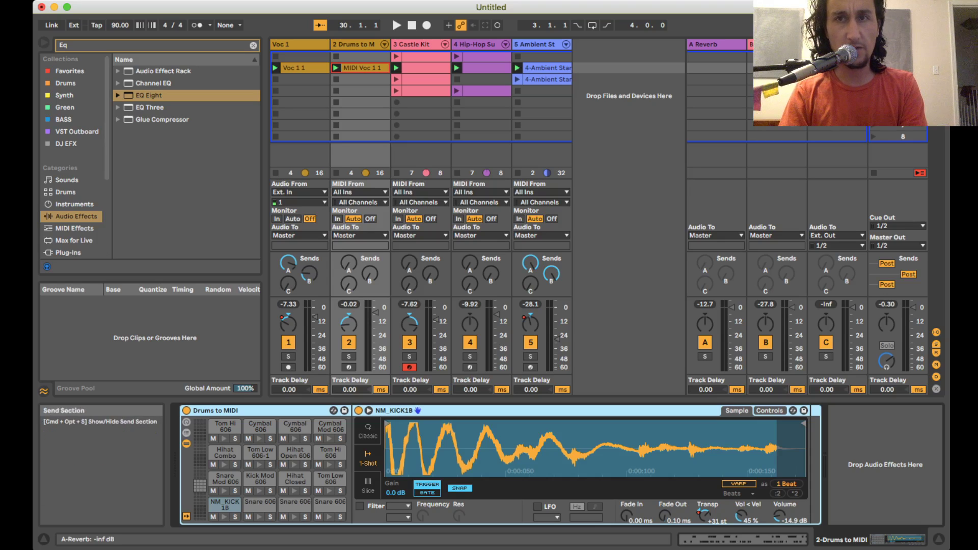
drag(349, 264, 348, 213)
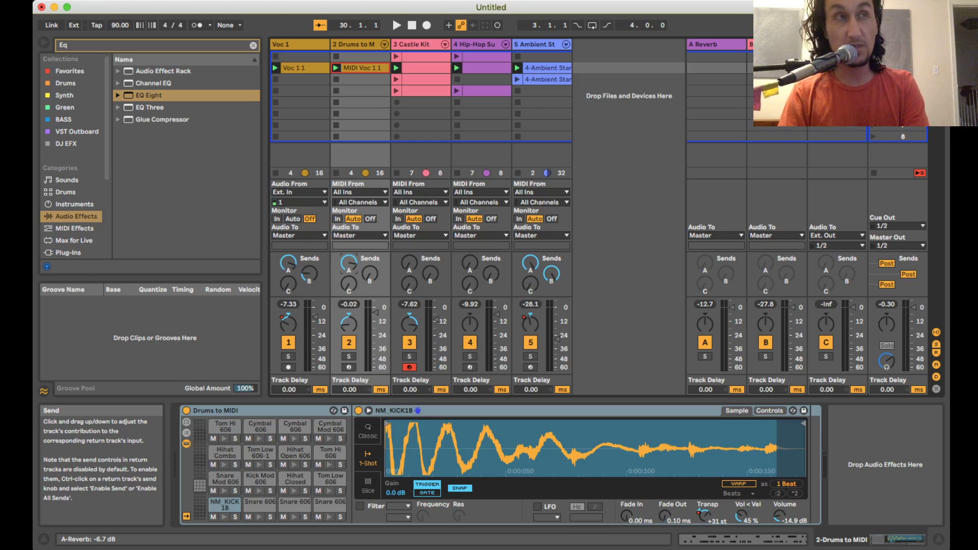
drag(349, 264, 349, 261)
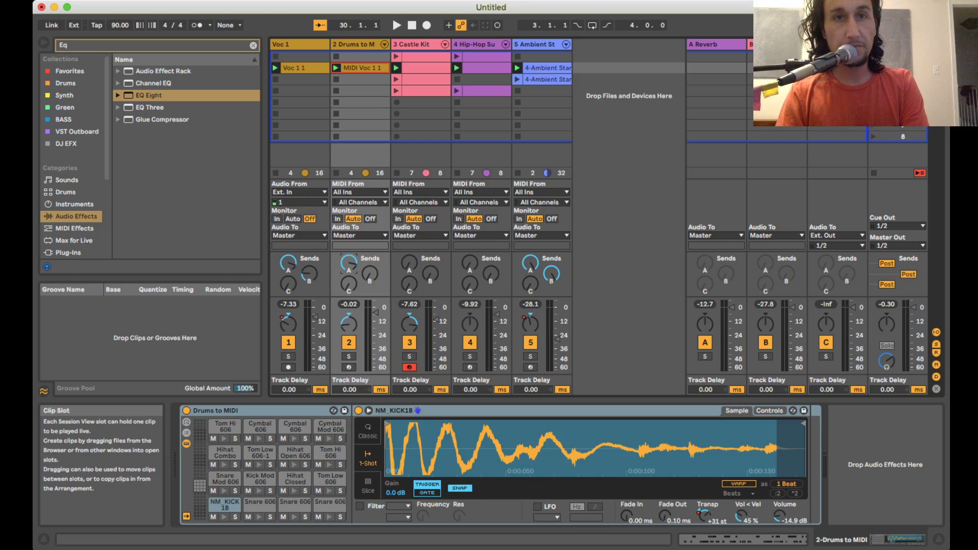
key(space)
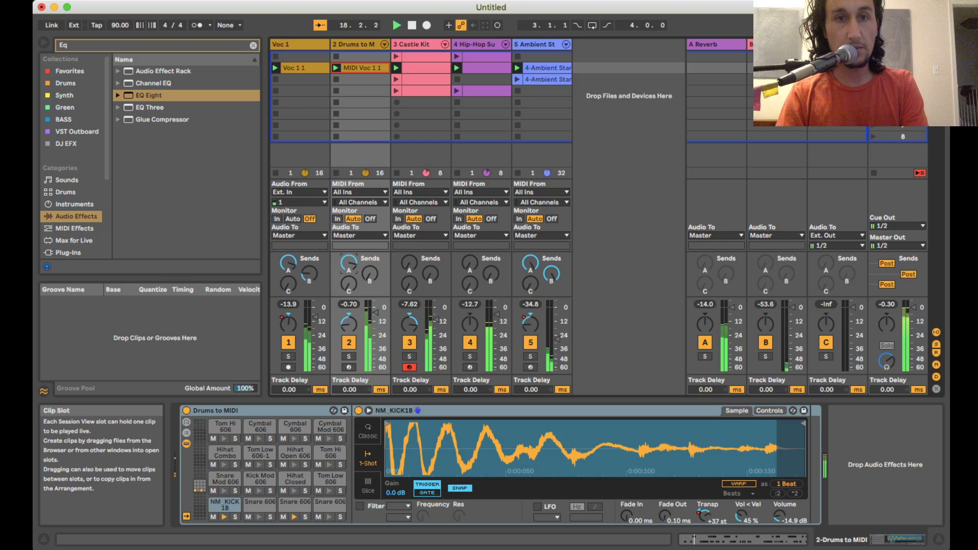
click(349, 356)
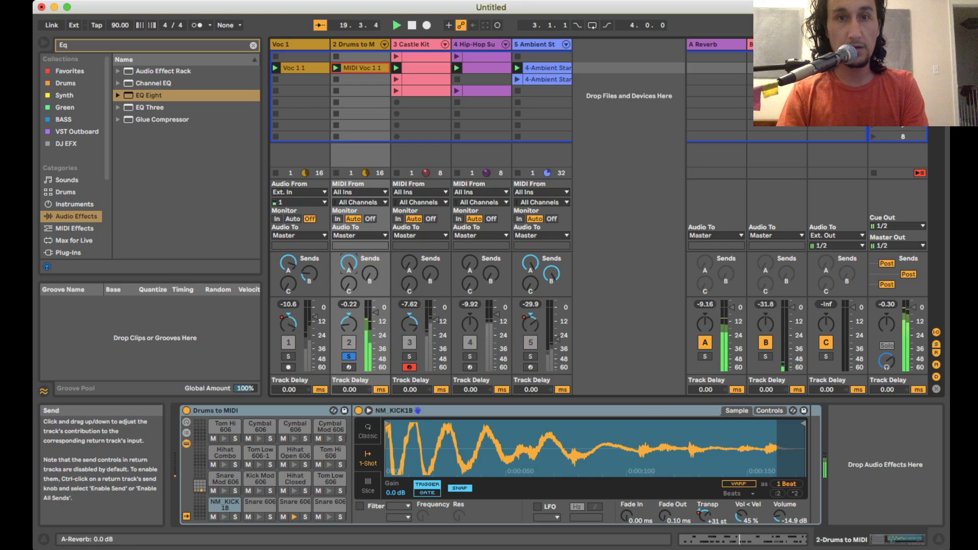
- Enable Lo Cut and Hi Cut on the A Reverb return's input and set the bandpass to 1.62 kHz with a bandwidth of 5.46
click(713, 44)
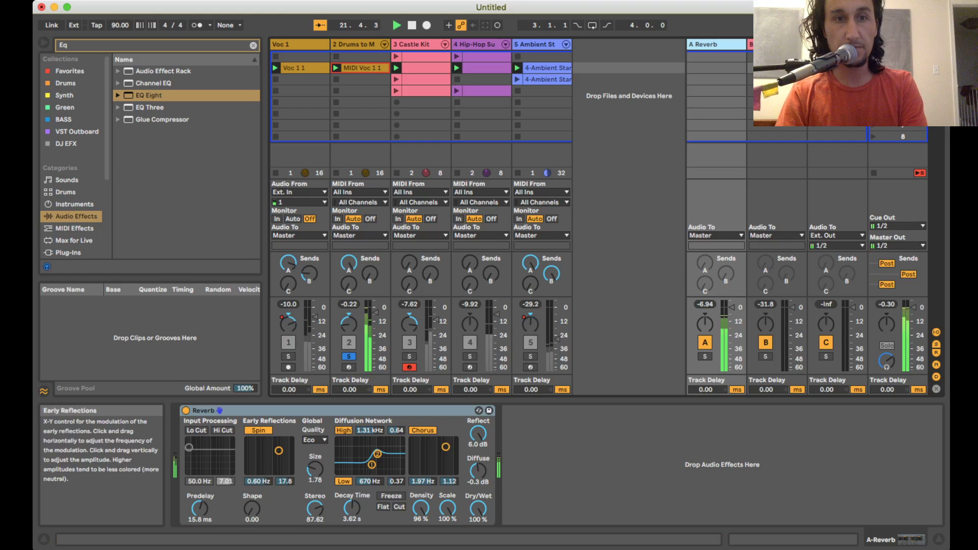
click(196, 431)
click(223, 431)
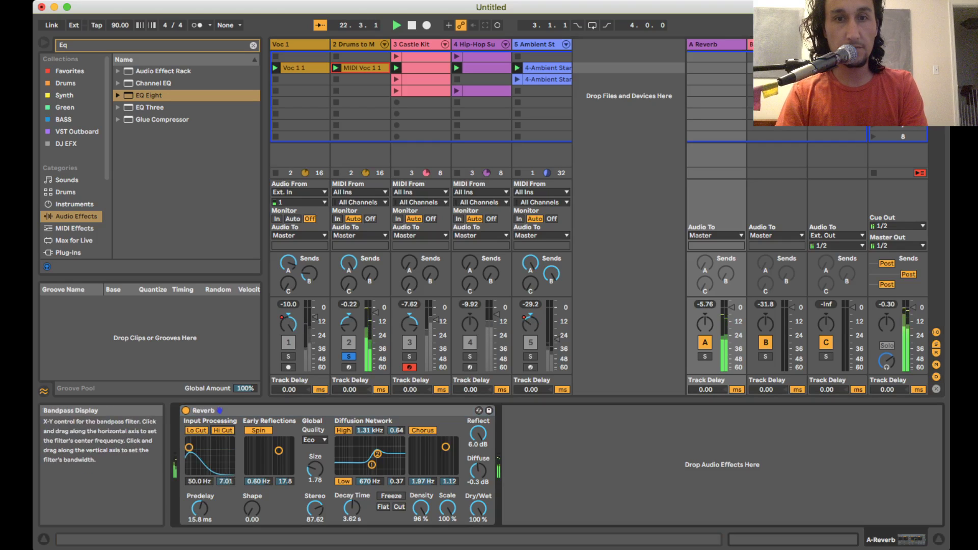
drag(189, 448, 214, 453)
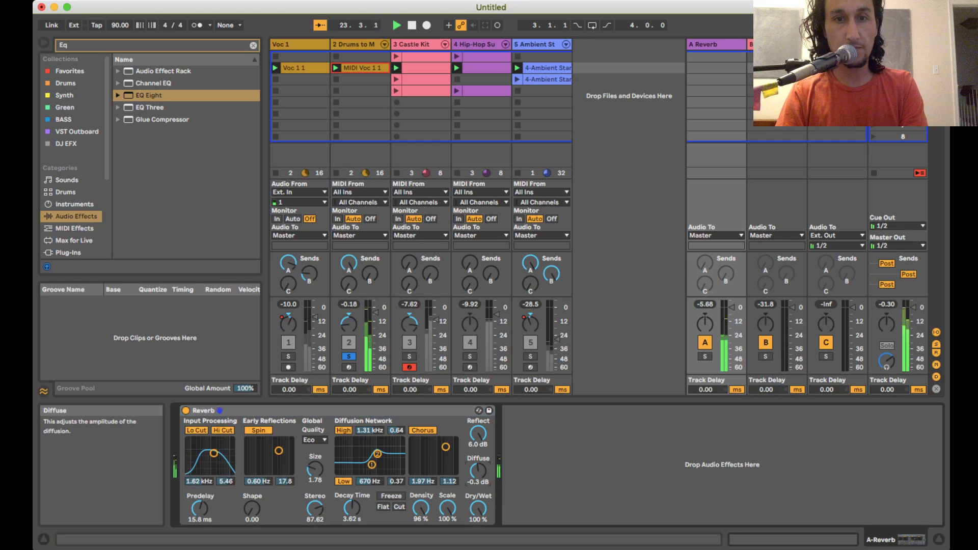
- Set the reverb's Diffuse to 6.0 dB and Chorus to 0.21 Hz and 0.18, and lower the Drums to MIDI track's Reverb send
drag(478, 472, 432, 456)
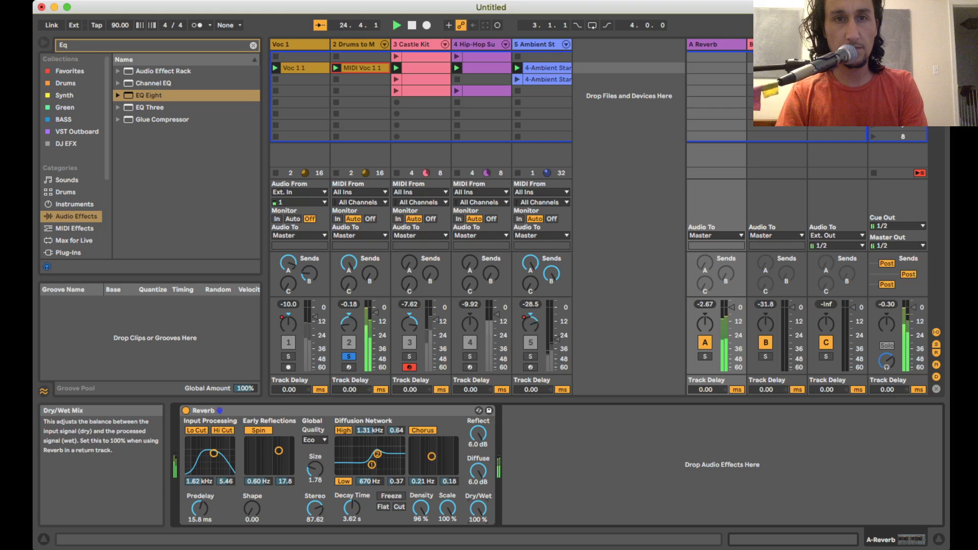
mouse_move(349, 264)
mouse_down()
mouse_move(348, 290)
mouse_move(349, 274)
mouse_up()
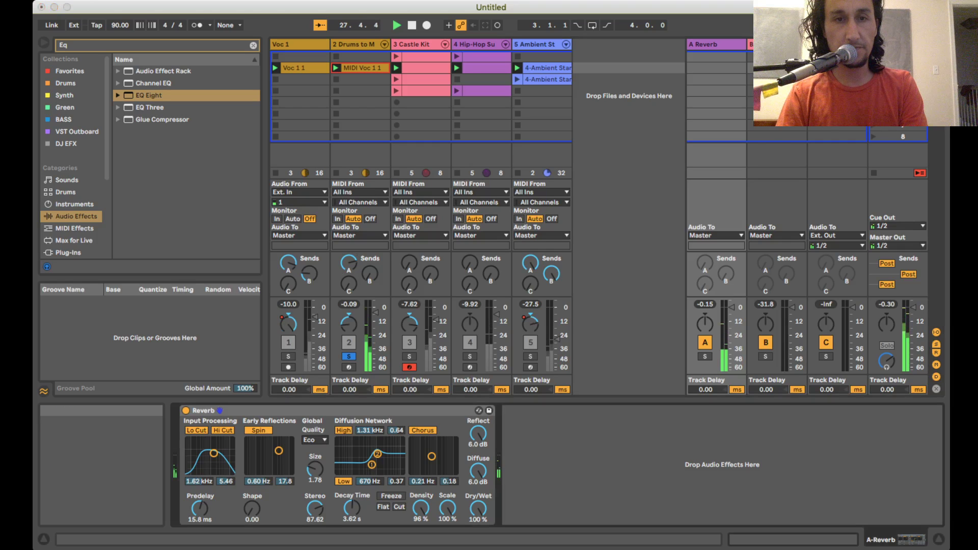
- Try the reverb's High quality setting, then return it to Eco
click(314, 462)
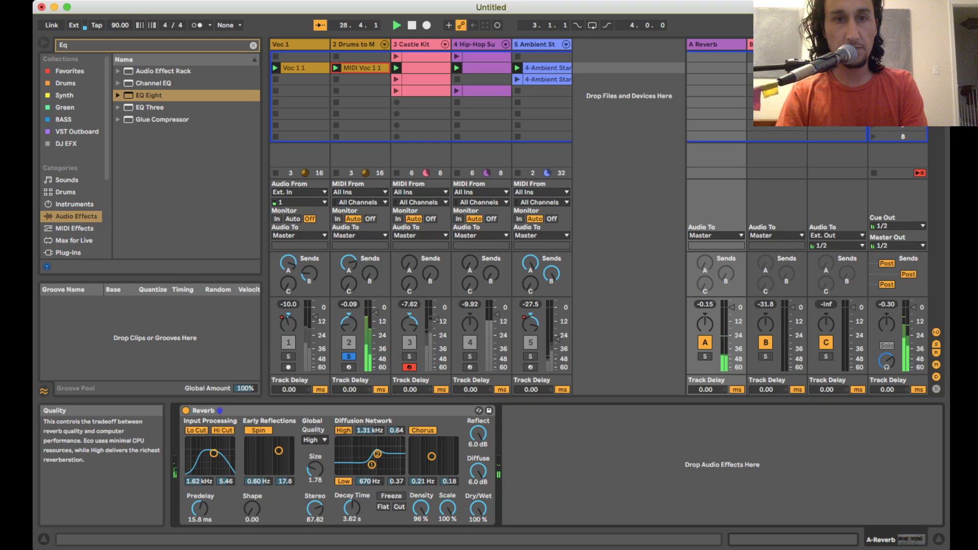
click(315, 440)
click(314, 420)
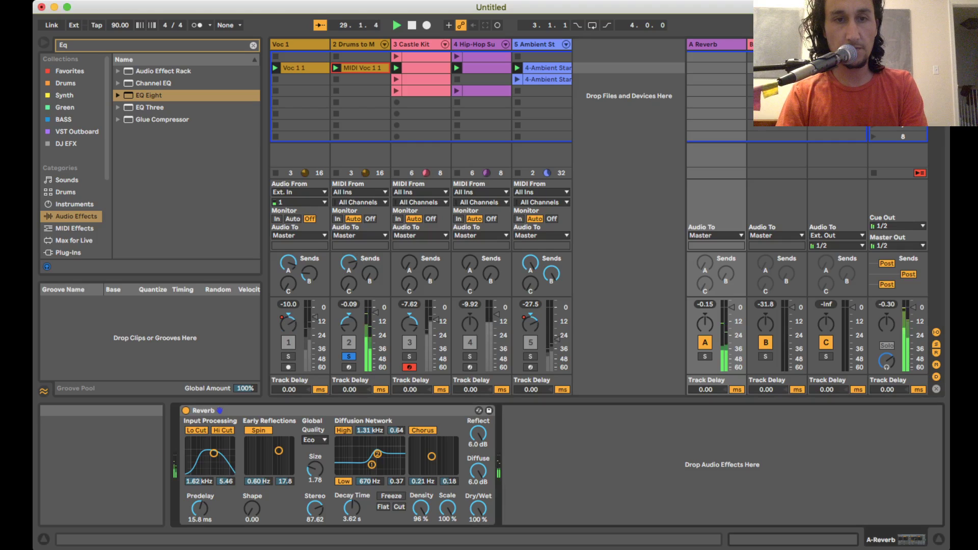
- Set the reverb's Size to 3.09, unsolo the Drums to MIDI track and stop playback
drag(315, 468, 315, 408)
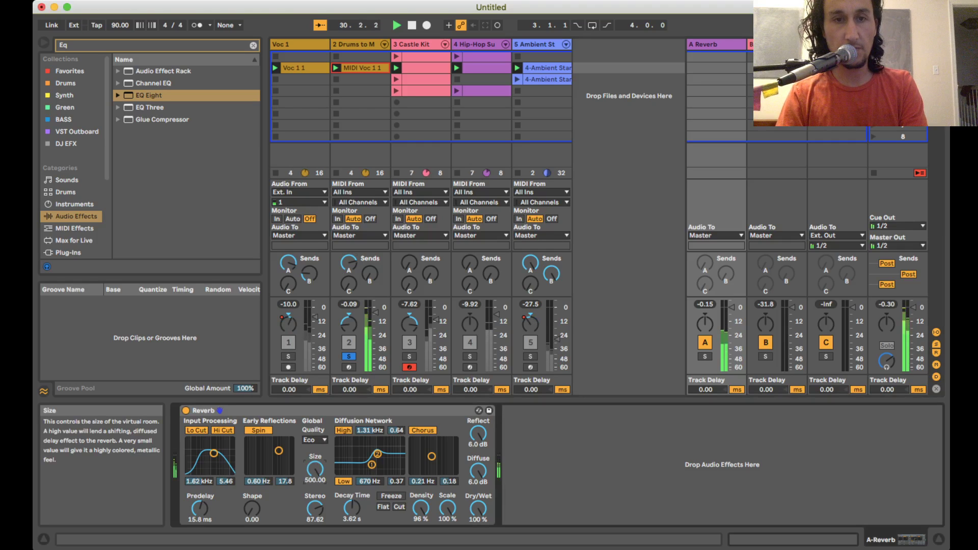
drag(315, 469, 315, 515)
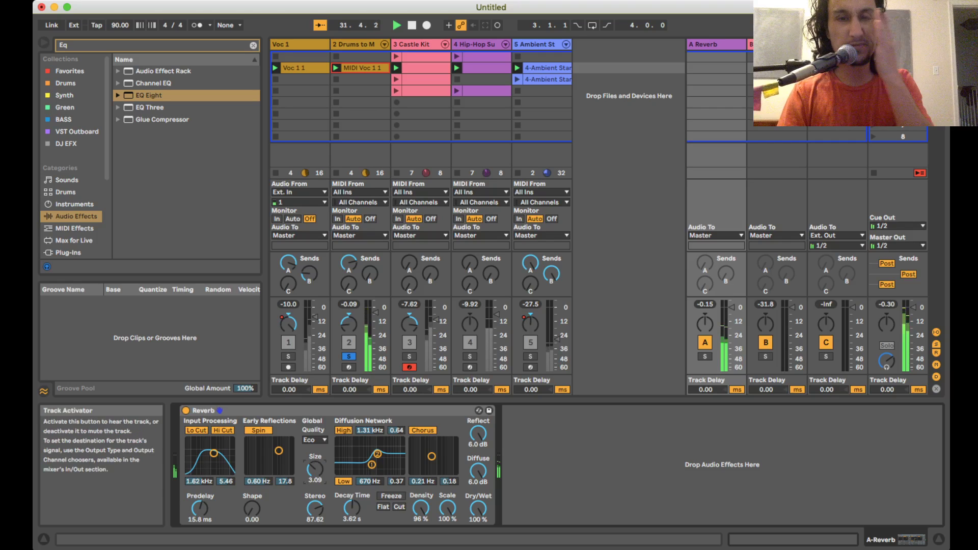
click(349, 356)
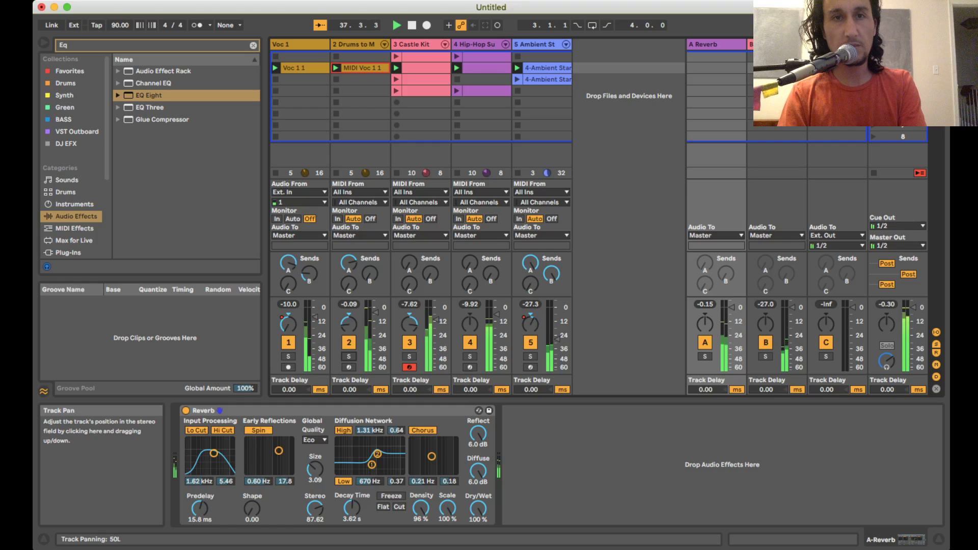
key(space)
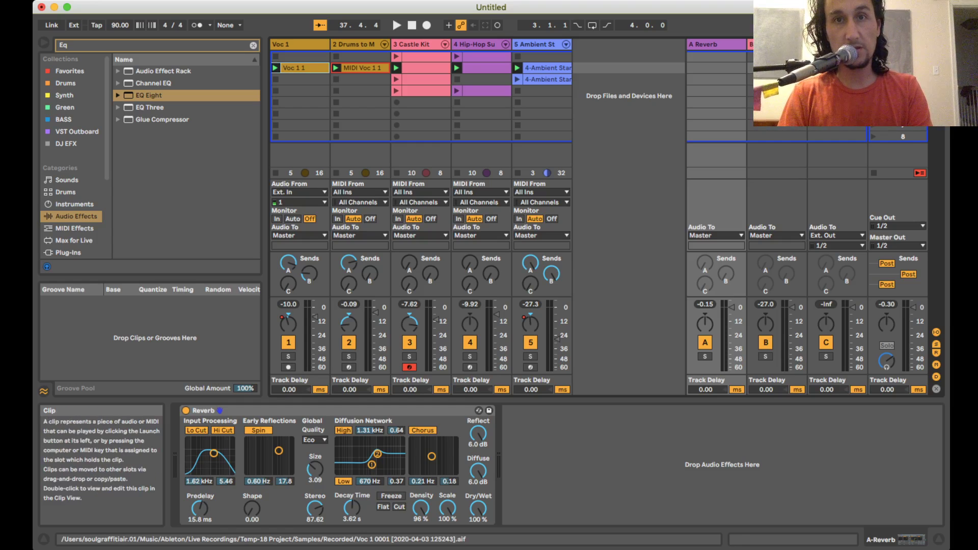
- Copy the row of Session clips from Voc 1 1 through Ambient Starfield Arp and paste it into the Arrangement at bar 18
click(300, 68)
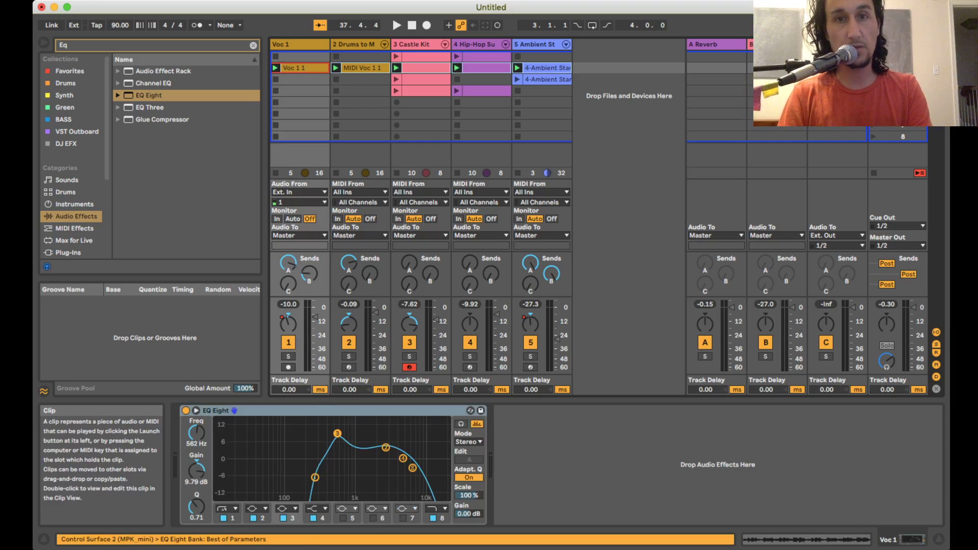
shift+click(547, 68)
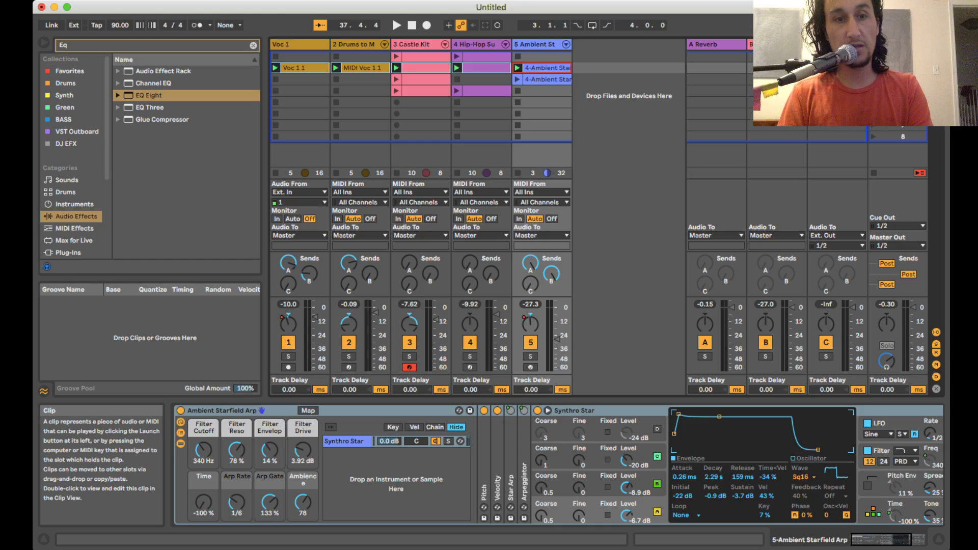
key(Tab)
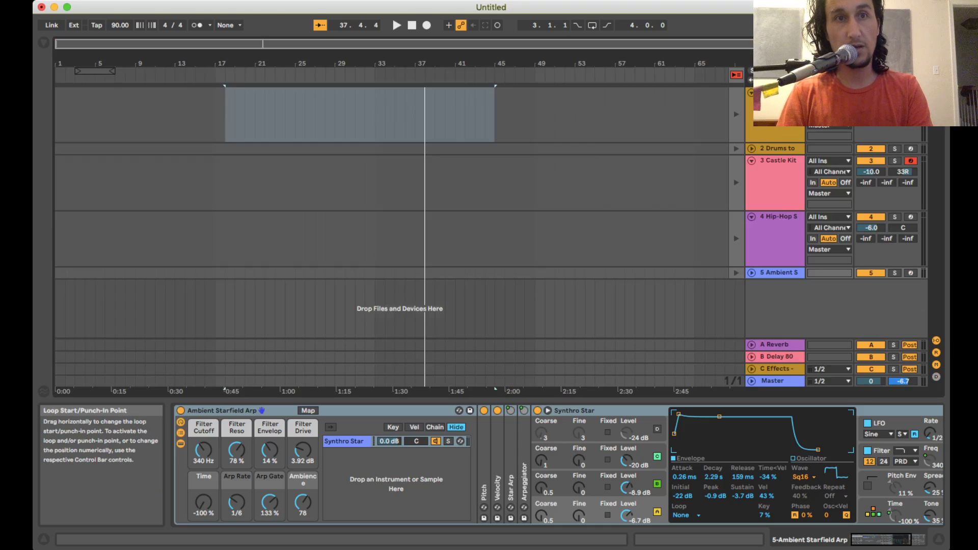
click(225, 115)
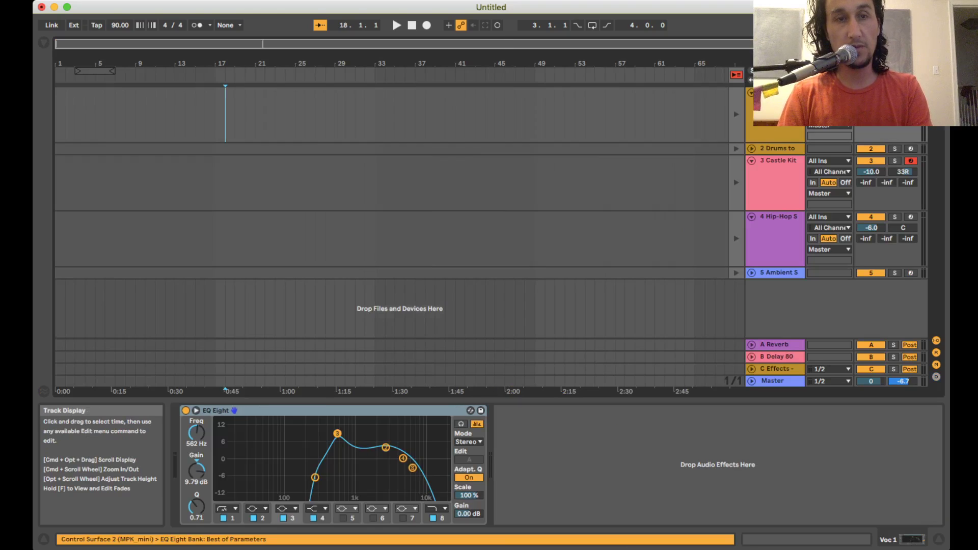
key(super+v)
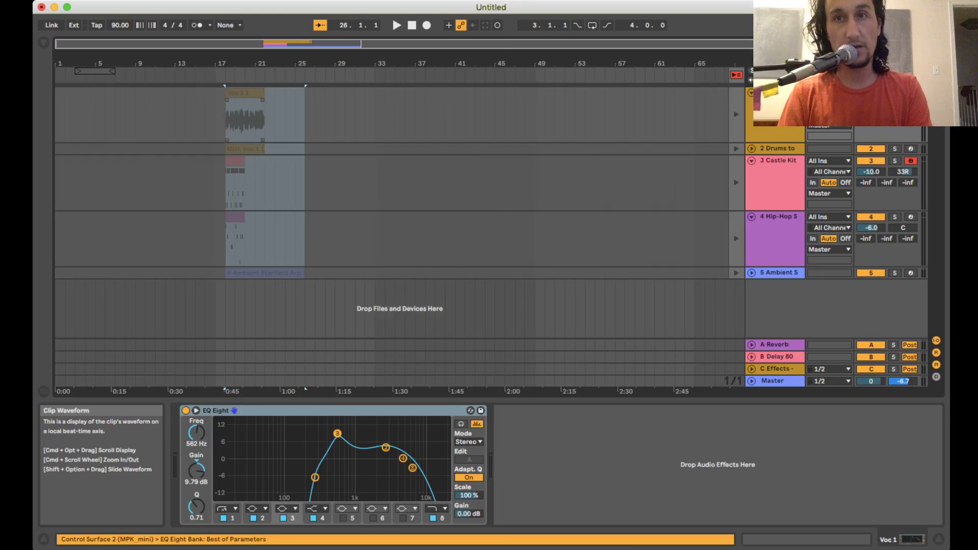
- Return playback control to the Arrangement and audition the pasted clips from bar 18
click(225, 115)
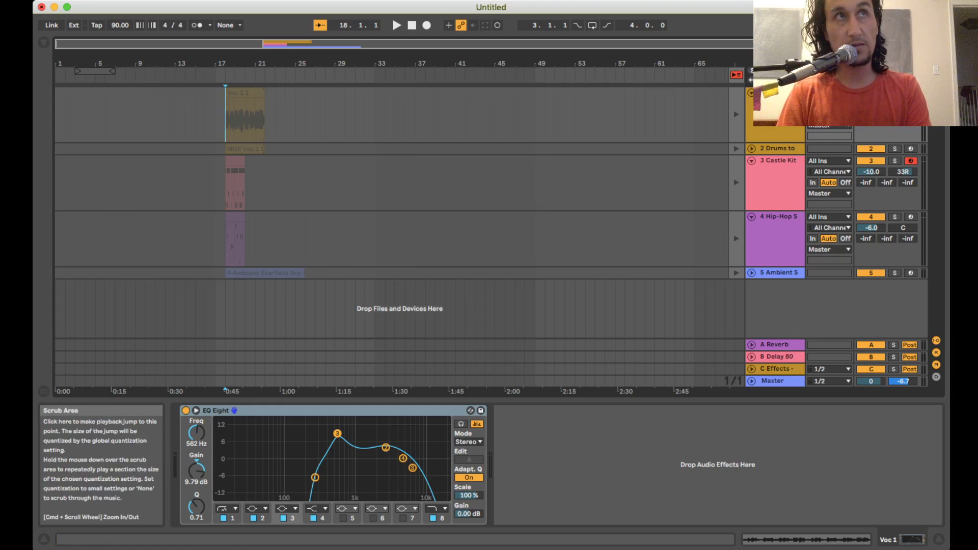
click(736, 75)
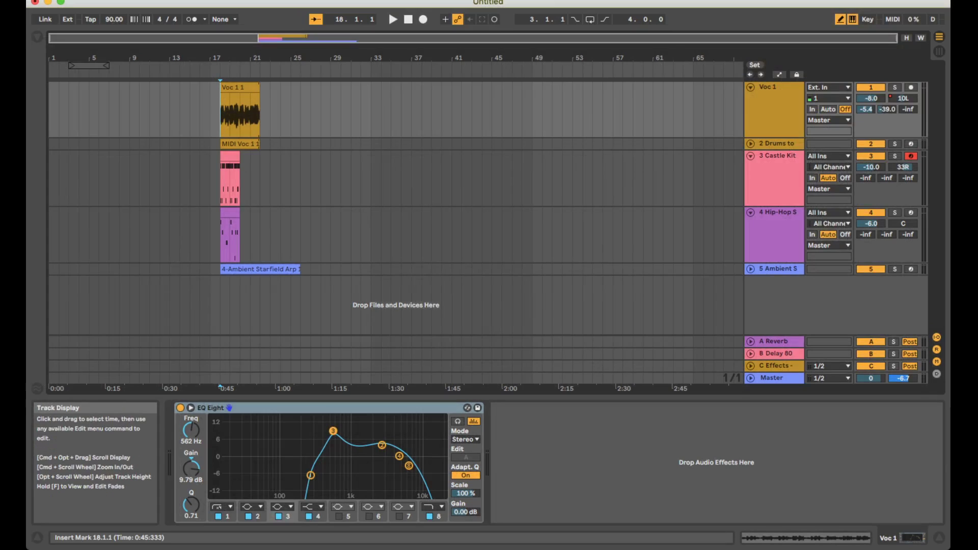
click(230, 110)
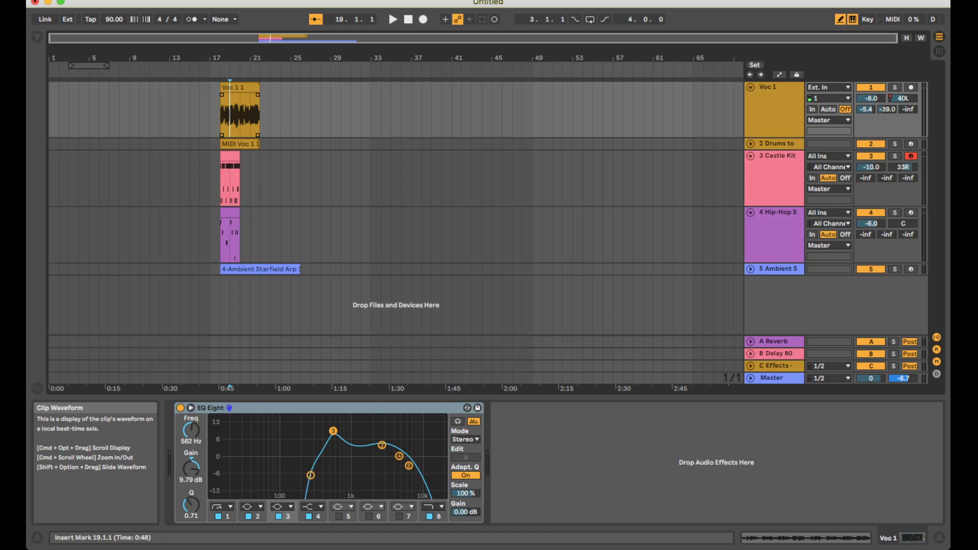
click(220, 109)
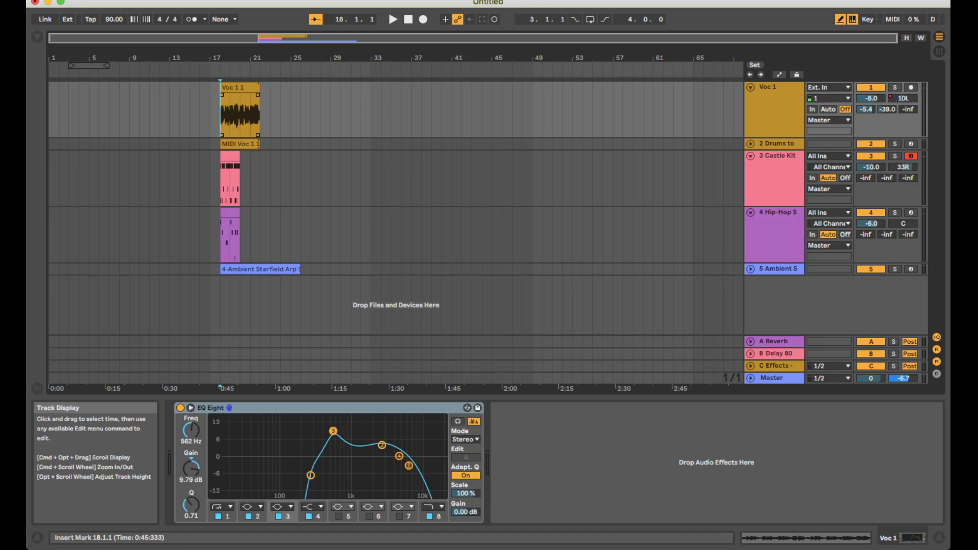
key(space)
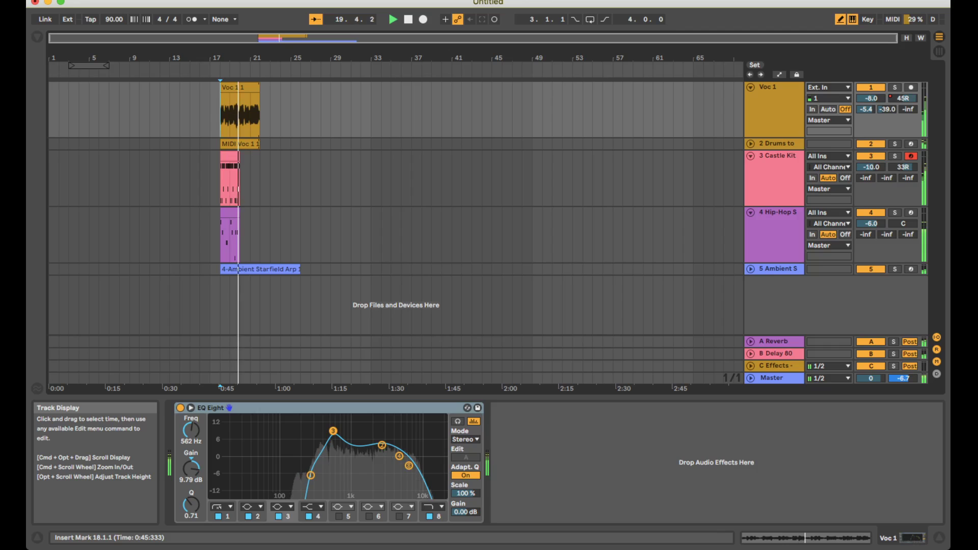
key(space)
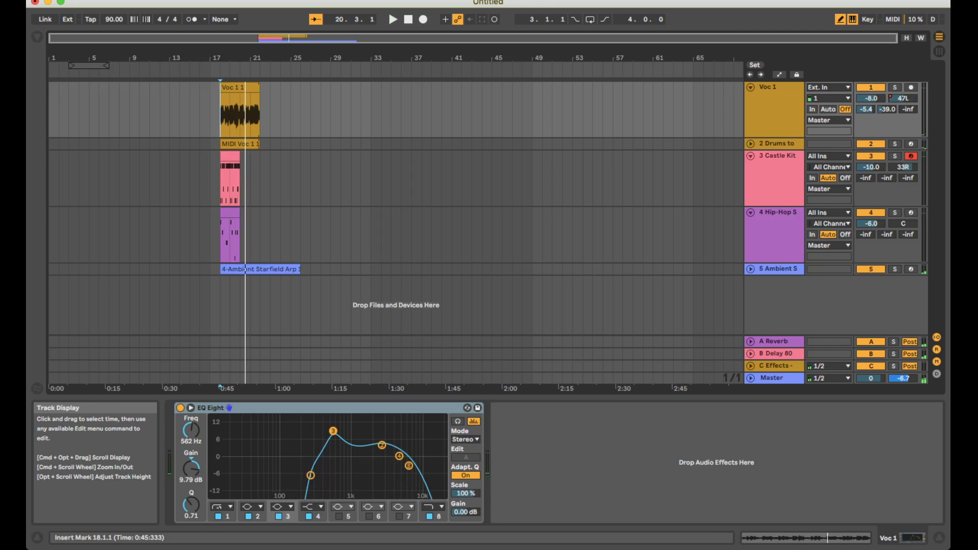
- Unfold the Ambient Starfield track and duplicate the Hip-Hop Sub Bass clip three times to fill bars 18 to 26
click(750, 269)
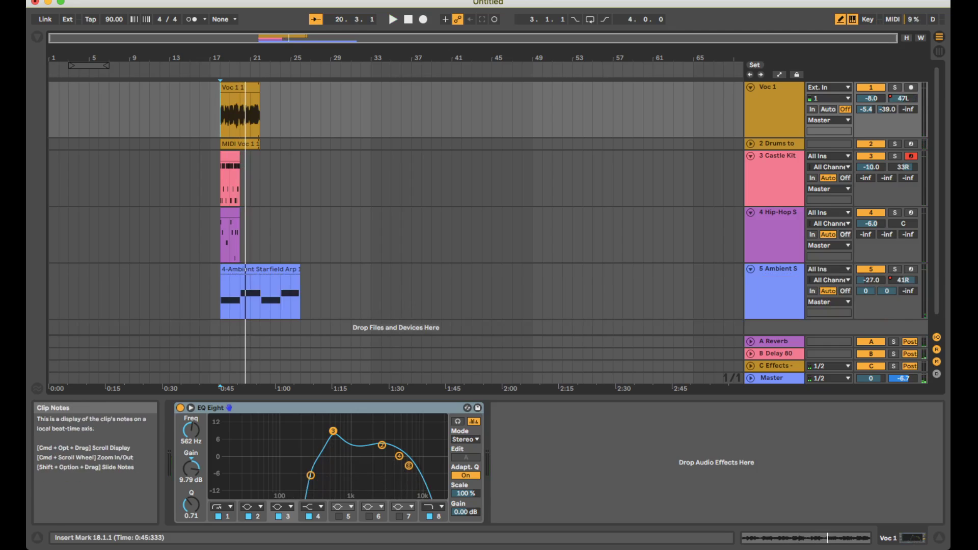
click(230, 239)
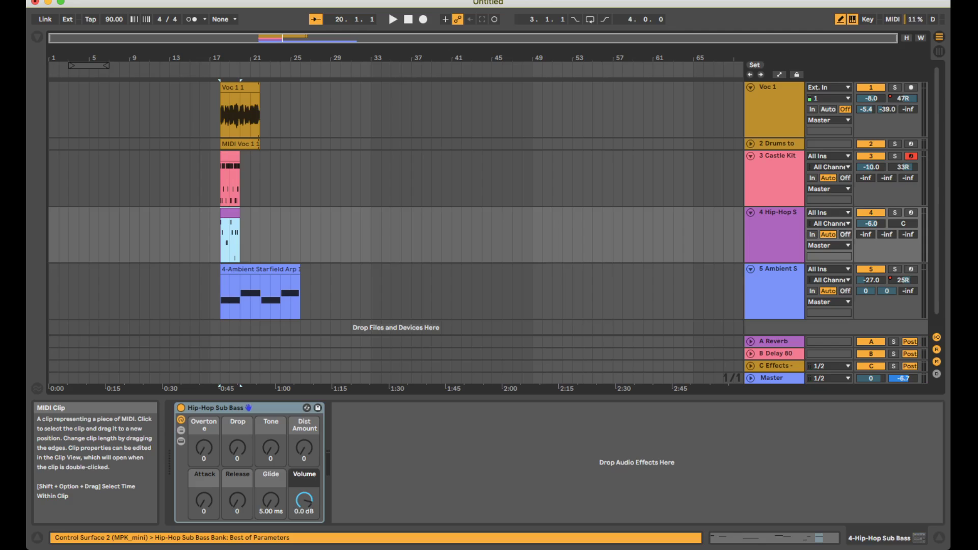
key(super+d)
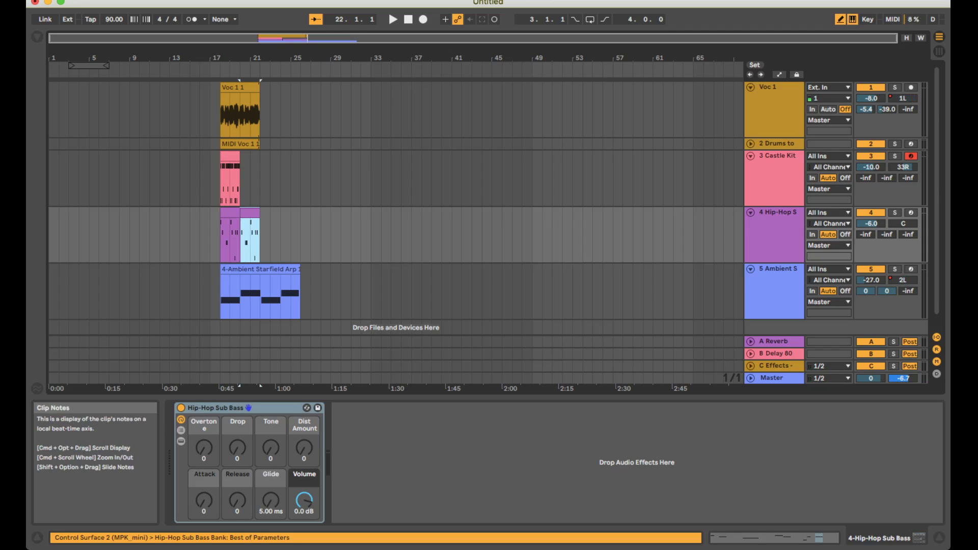
key(super+d)
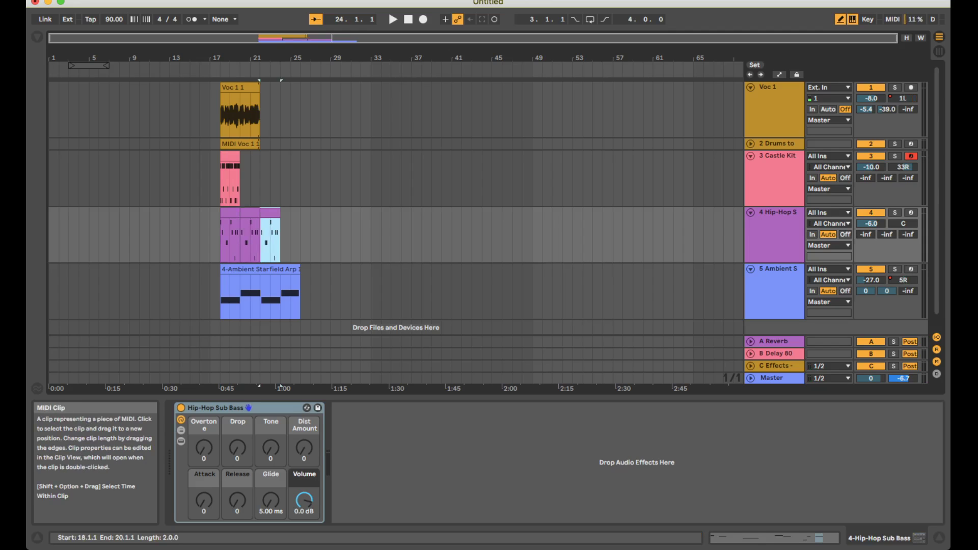
key(super+d)
- Duplicate the Castle Kit, Voc 1 1 and MIDI Voc 1 1 clips up to bar 26, and unfold the Drums to MIDI track
click(229, 183)
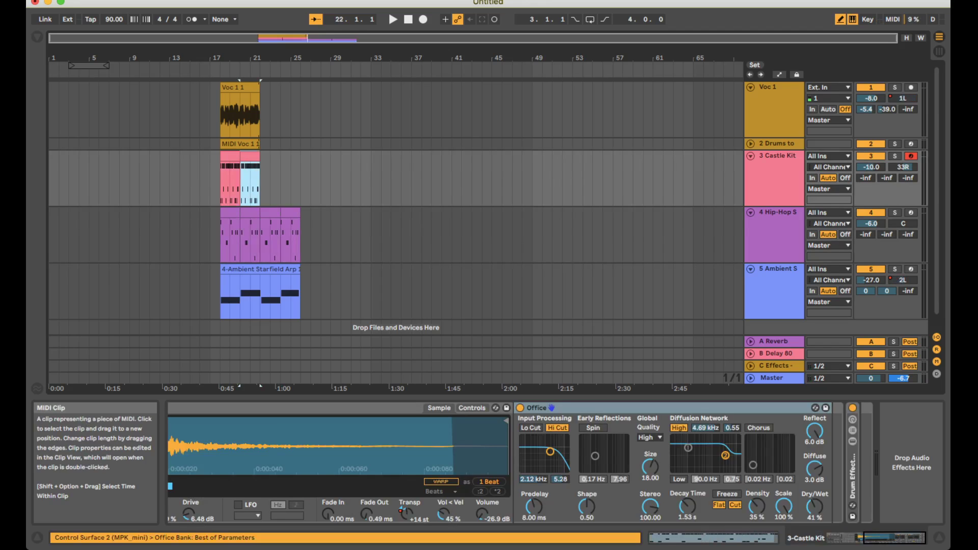
click(240, 88)
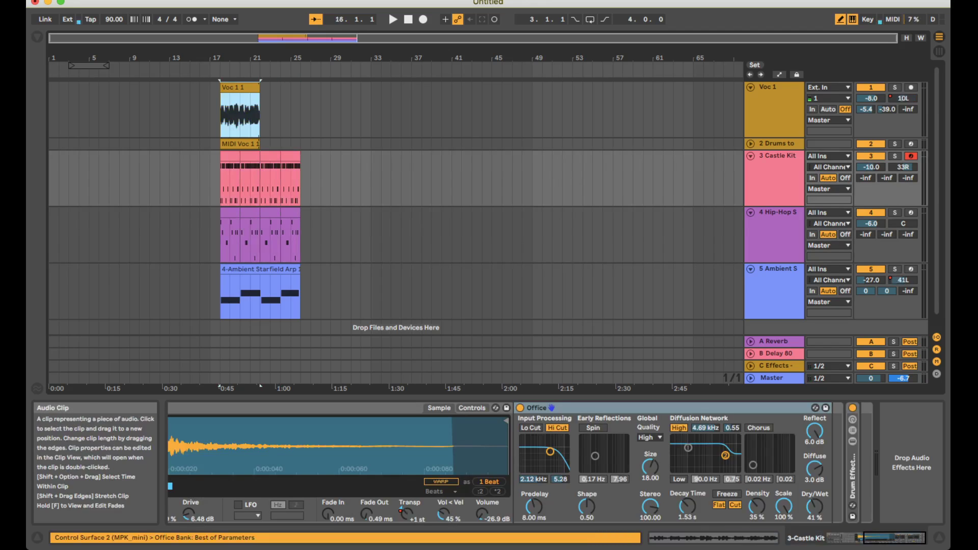
key(super+d)
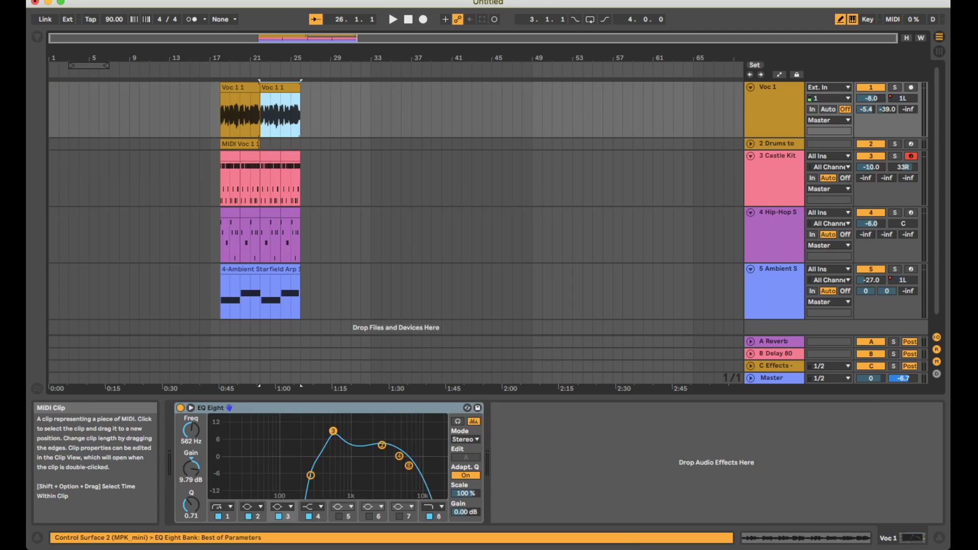
click(239, 144)
key(super+d)
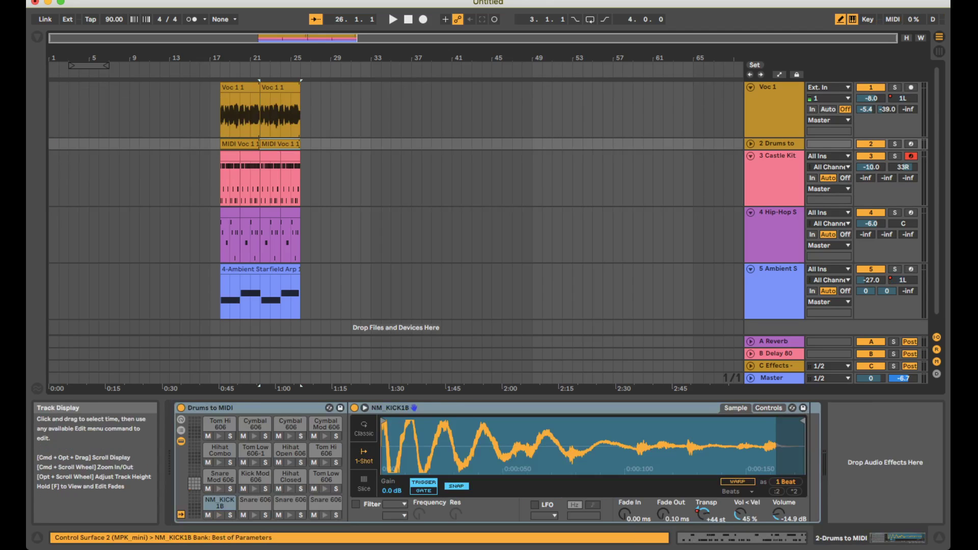
click(750, 143)
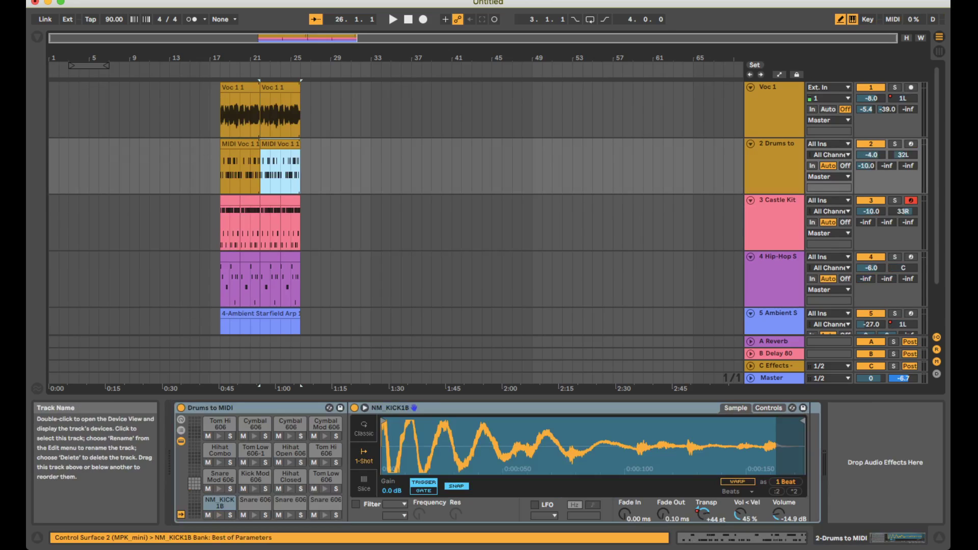
- Show automation in the Arrangement and move Voc 1's Track Panning envelope into its own automation lane
click(240, 112)
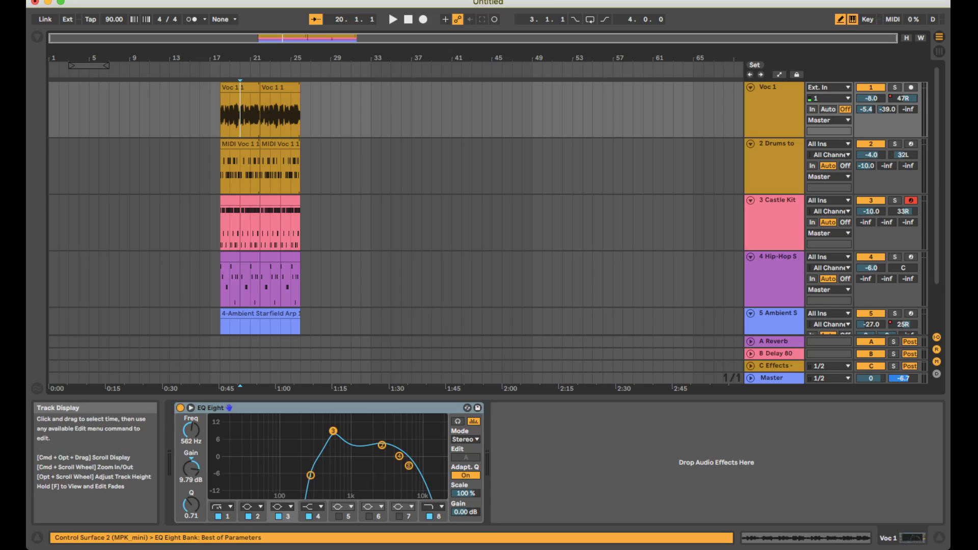
click(281, 113)
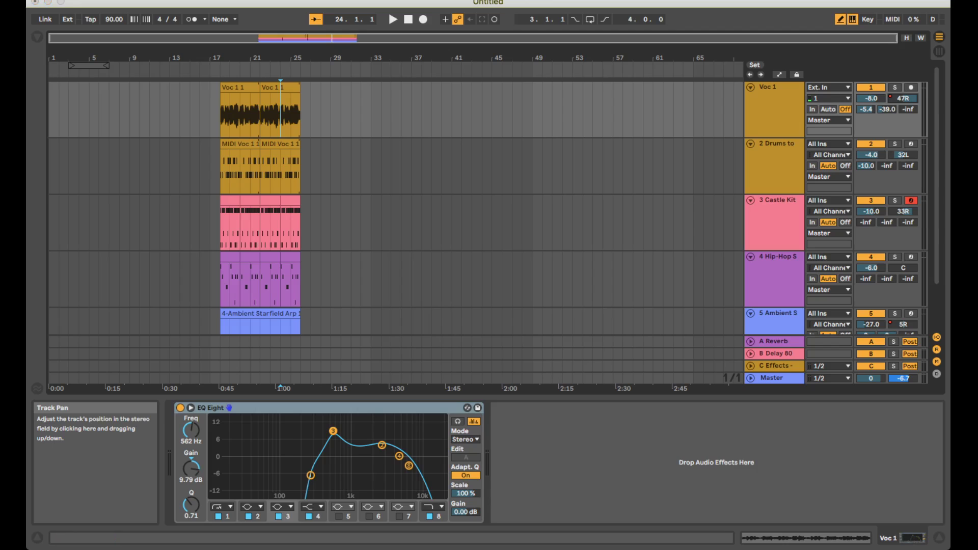
key(a)
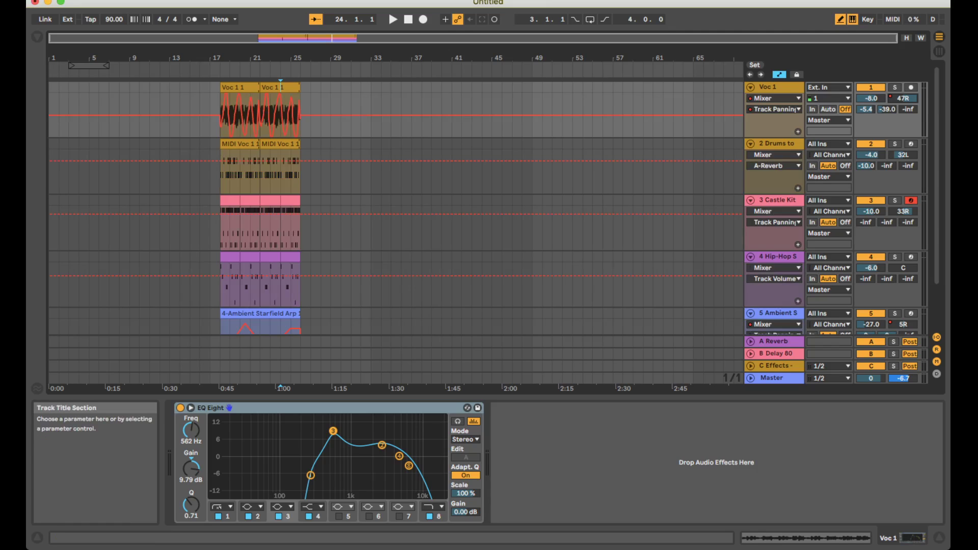
click(774, 87)
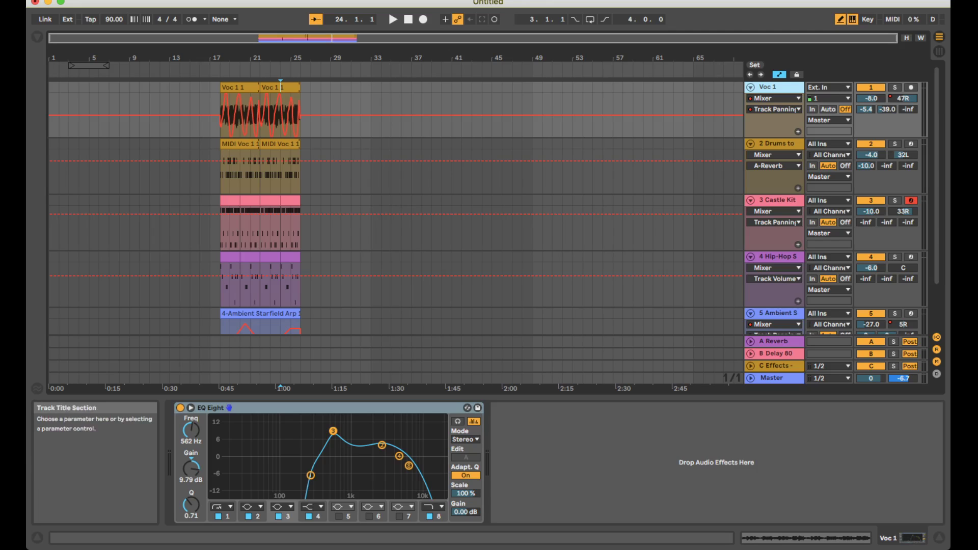
click(798, 132)
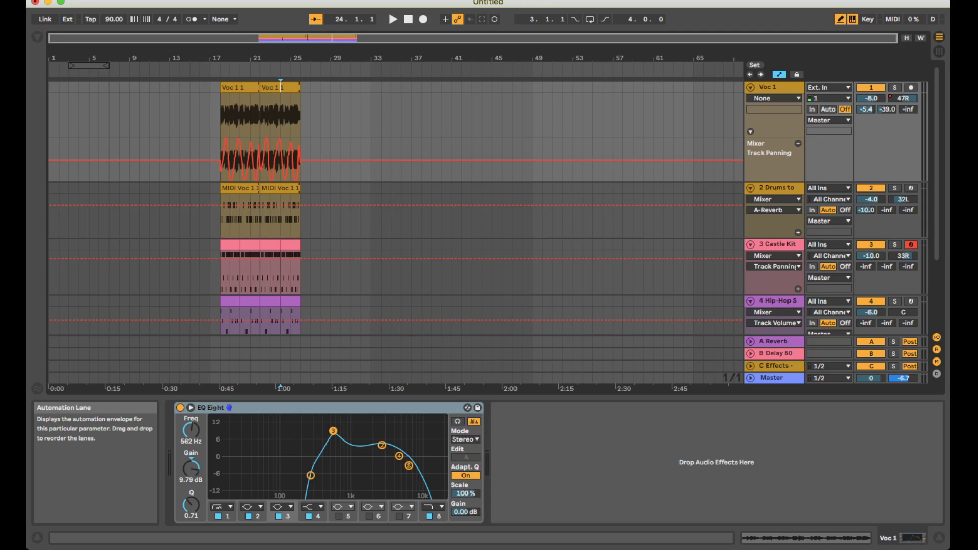
- Turn off Draw Mode and show the Track Panning envelope on the Drums to MIDI track
key(b)
key(b)
key(b)
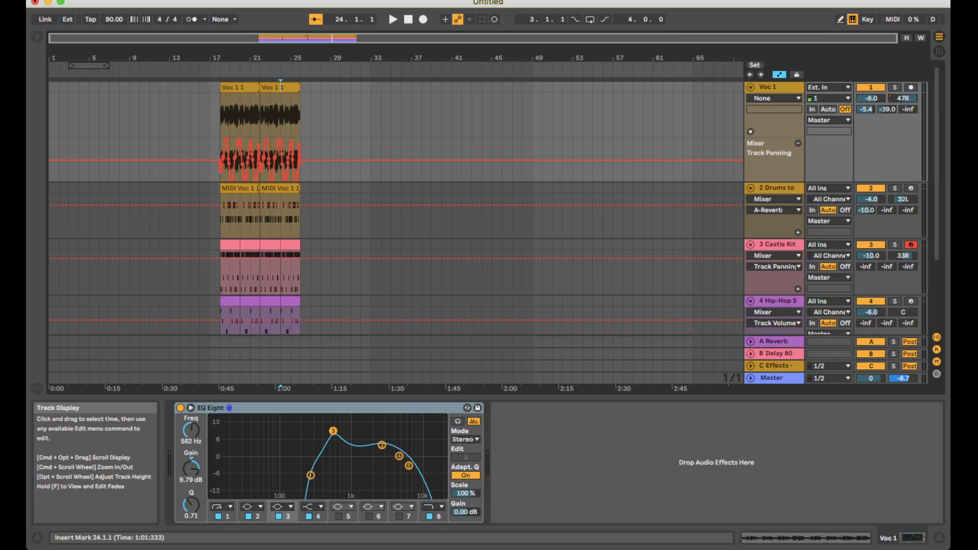
click(311, 153)
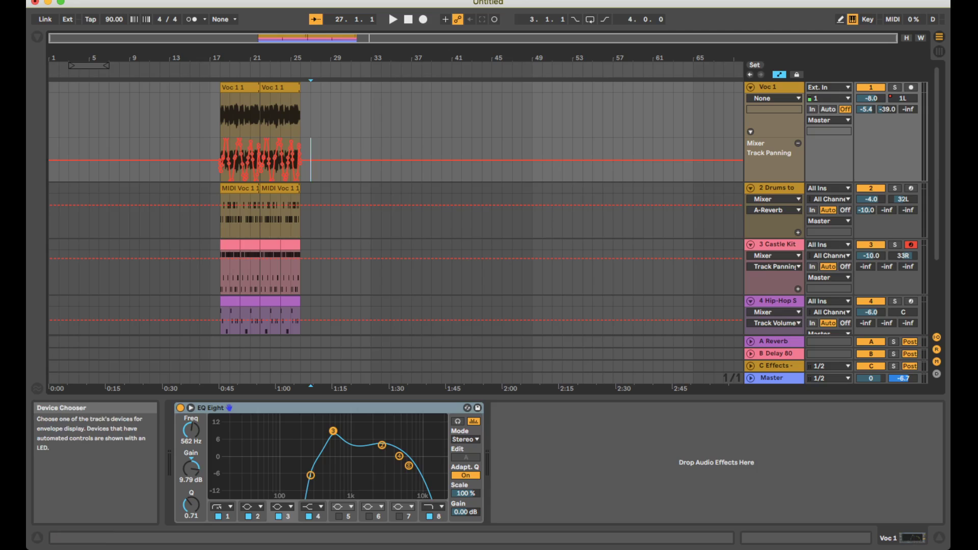
click(777, 188)
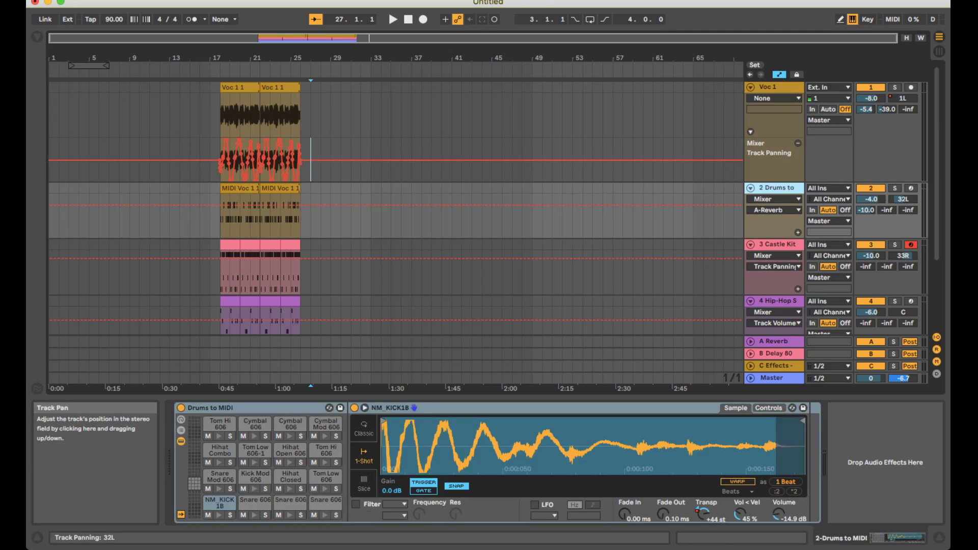
click(903, 198)
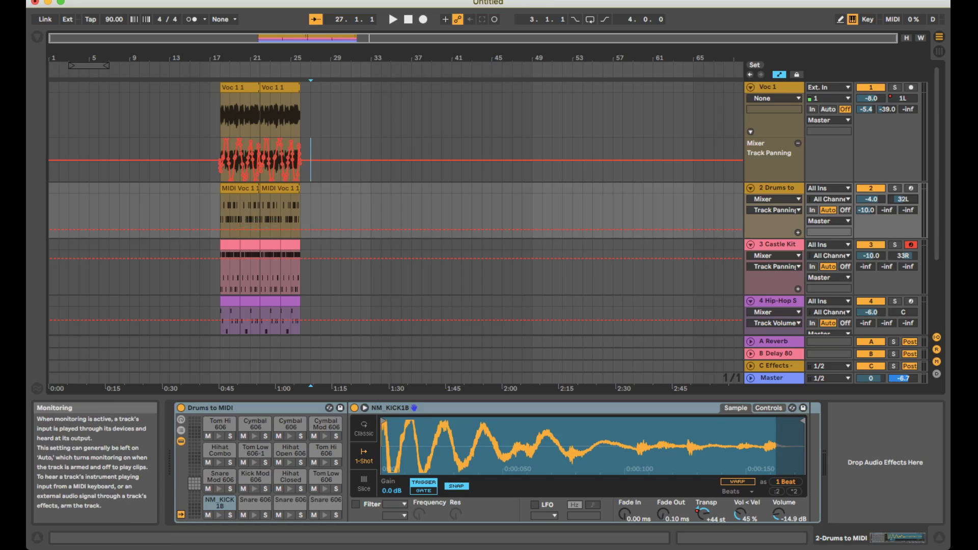
- Move the Drums to MIDI Track Panning envelope into its own lane and copy Voc 1's panning automation from bar 17 to 27
click(798, 233)
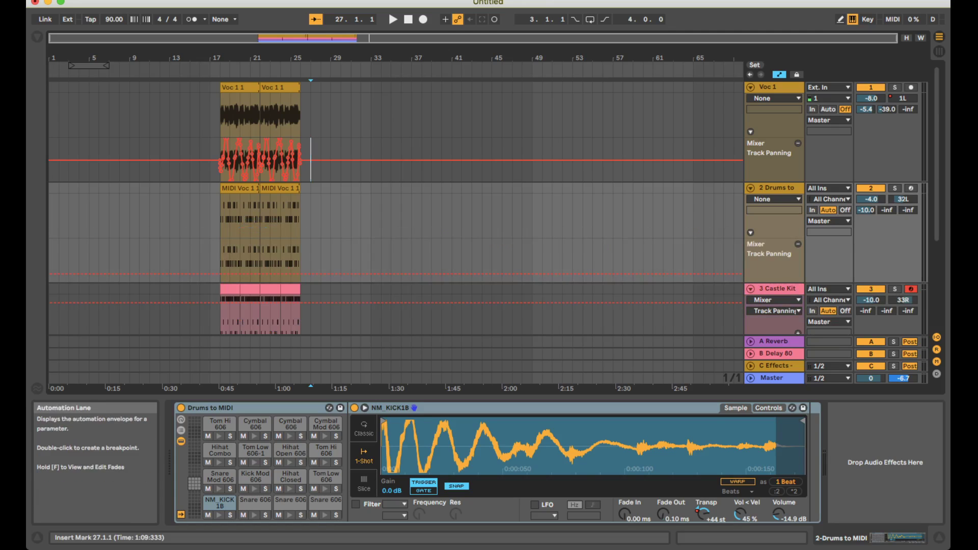
drag(311, 159, 209, 159)
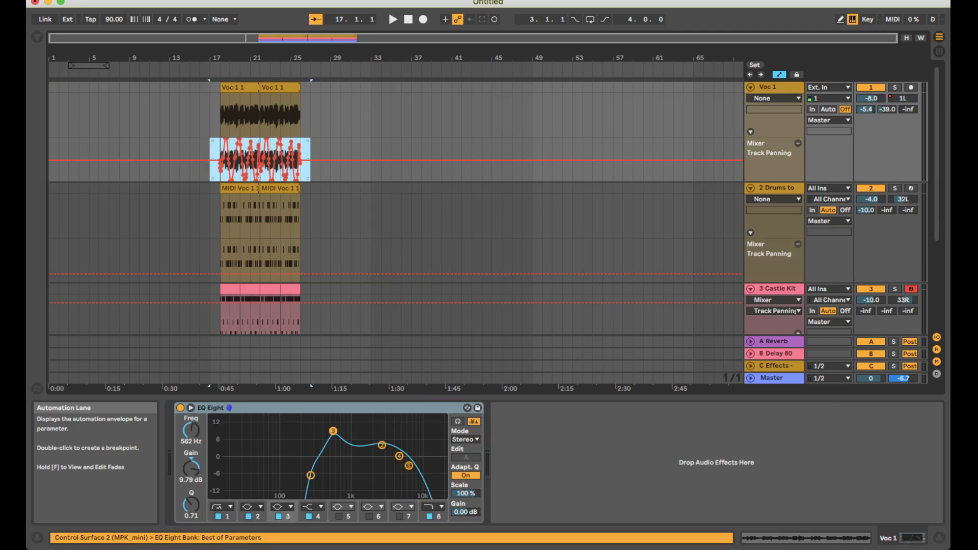
click(210, 259)
key(super+v)
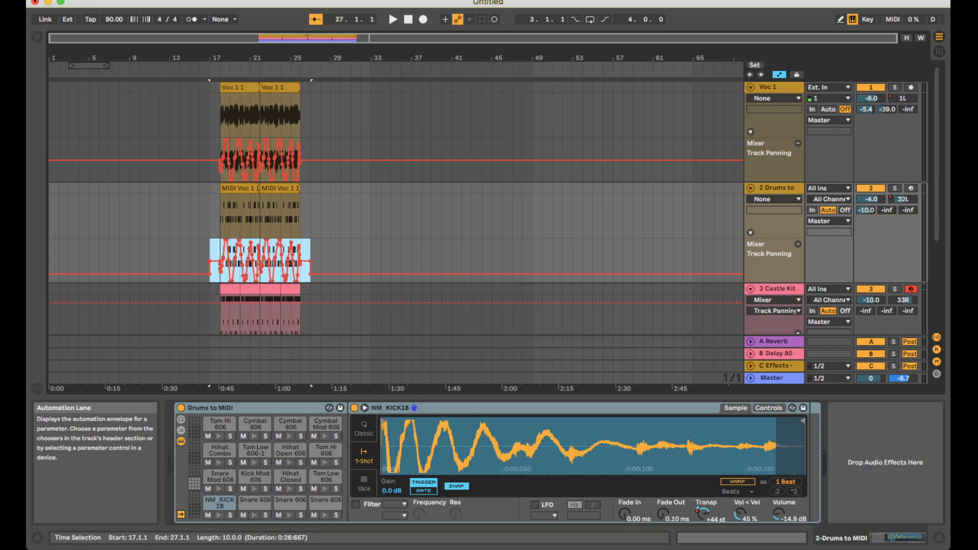
key(Delete)
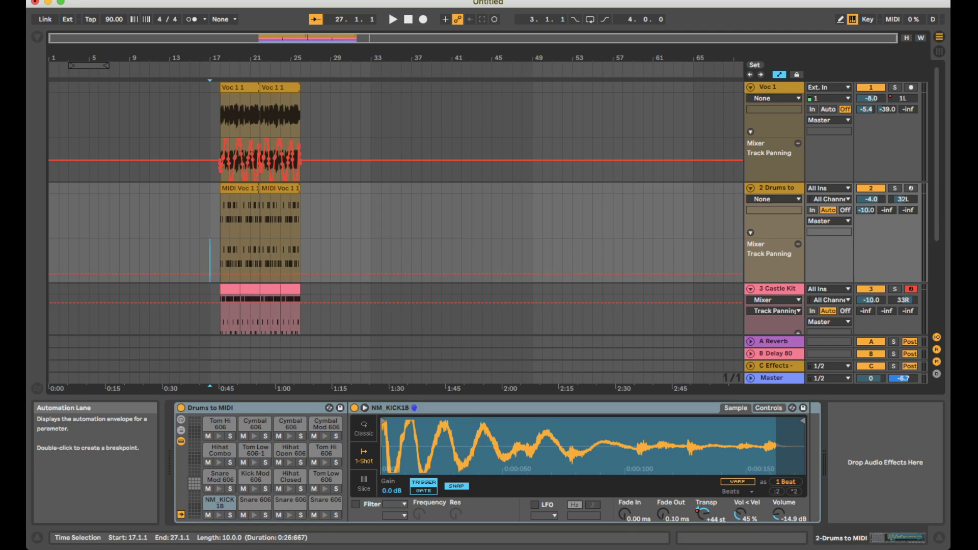
click(220, 260)
key(super+v)
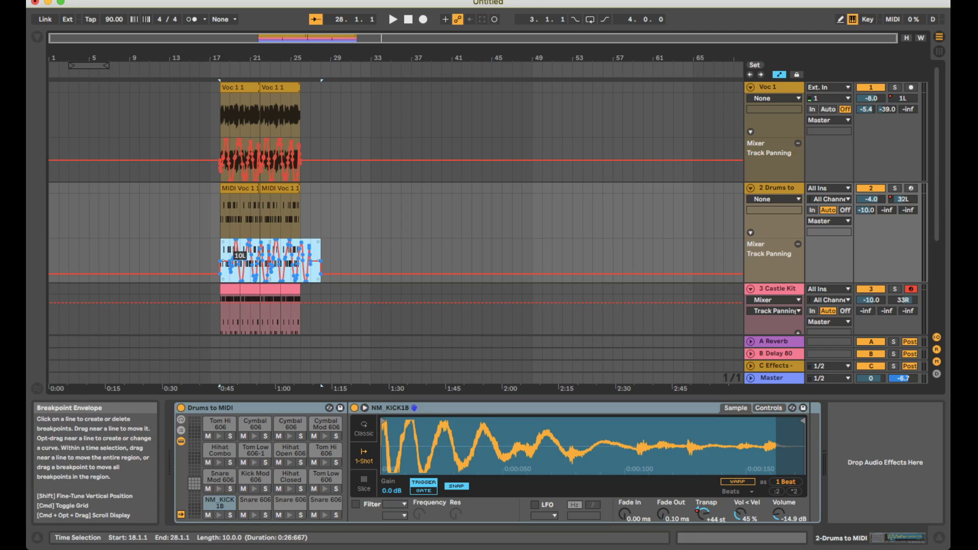
click(212, 260)
key(plus)
key(plus)
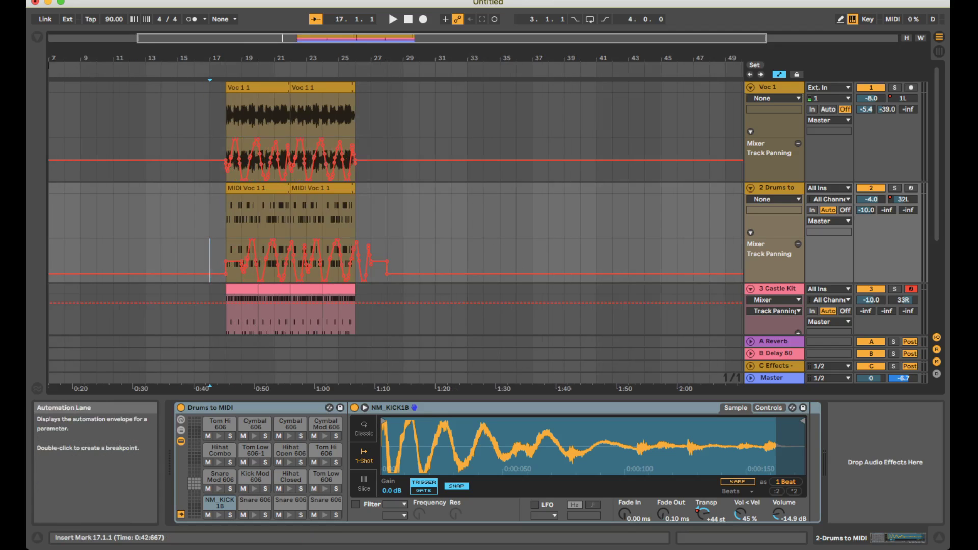
scroll(691, 242, right, 3)
scroll(691, 241, down, 1)
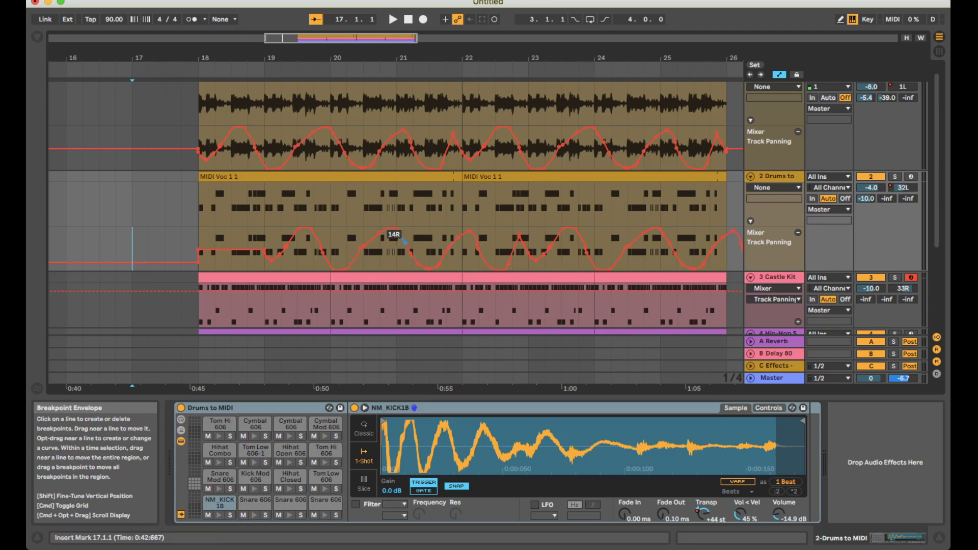
key(super+z)
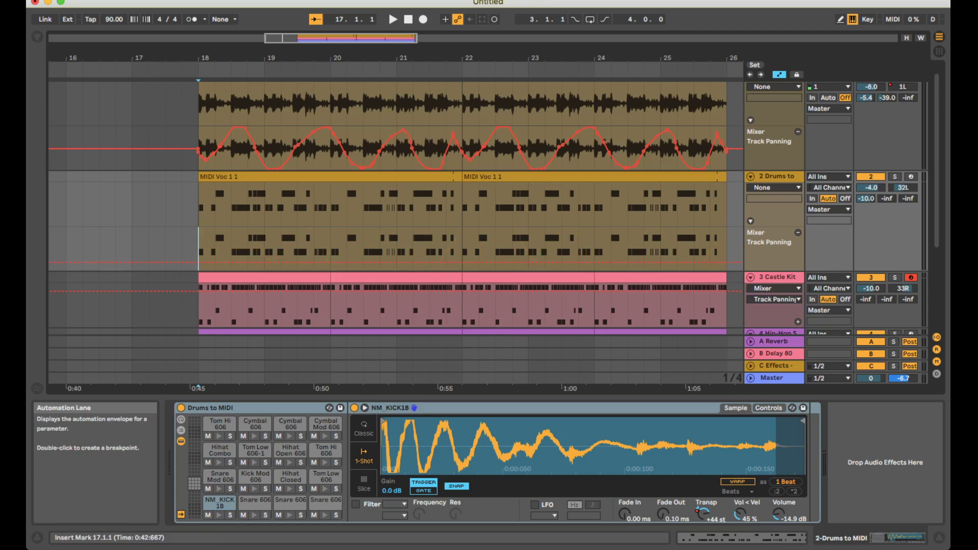
- Paste the copied panning automation at 17.3.1 on the Drums to MIDI lane and draw a grid-free rise to the right before bar 18
key(super+shift+z)
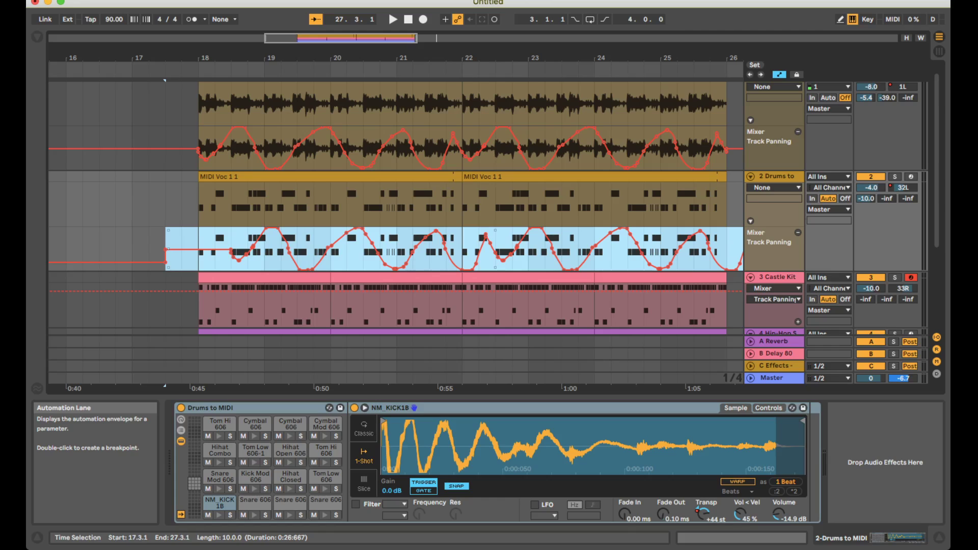
key(b)
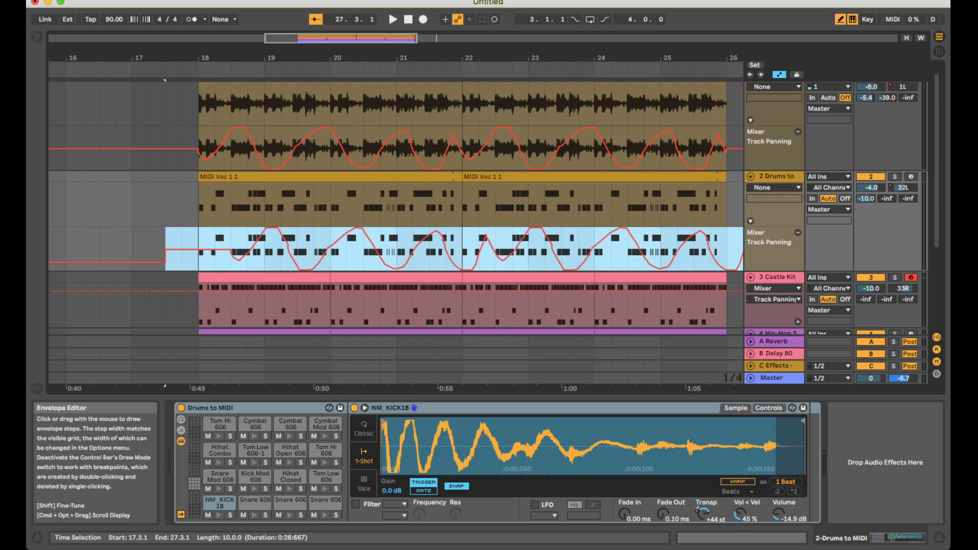
key(super+4)
mouse_move(168, 250)
mouse_down()
mouse_move(189, 229)
mouse_move(216, 228)
mouse_move(232, 232)
mouse_move(239, 257)
mouse_move(206, 228)
mouse_move(248, 267)
mouse_move(210, 231)
mouse_up()
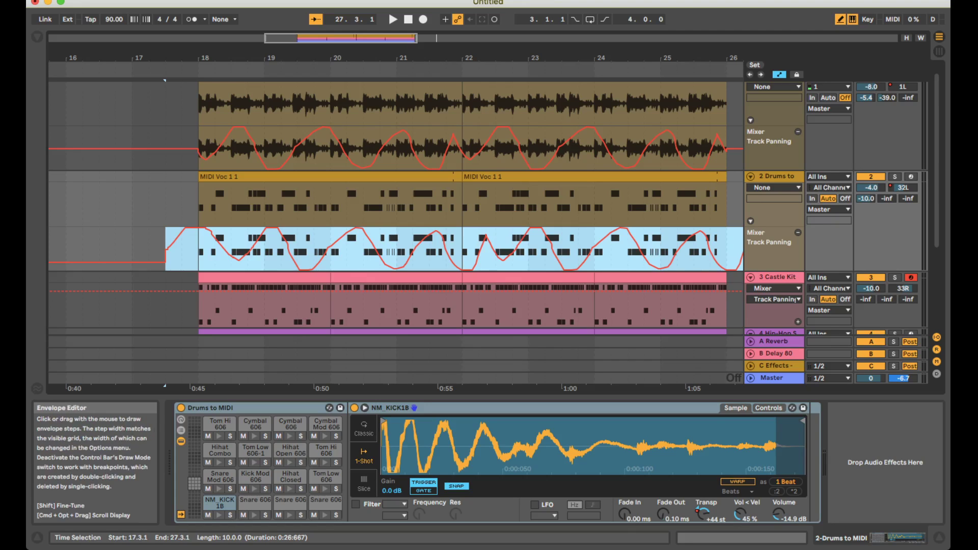
- Redraw the Drums to MIDI panning dip at bar 22 and Voc 1's panning curve around bar 26, then restore breakpoint editing with the grid on
mouse_move(442, 266)
mouse_down()
mouse_move(458, 266)
mouse_move(478, 244)
mouse_move(496, 258)
mouse_up()
scroll(489, 245, right, 5)
scroll(394, 229, left, 3)
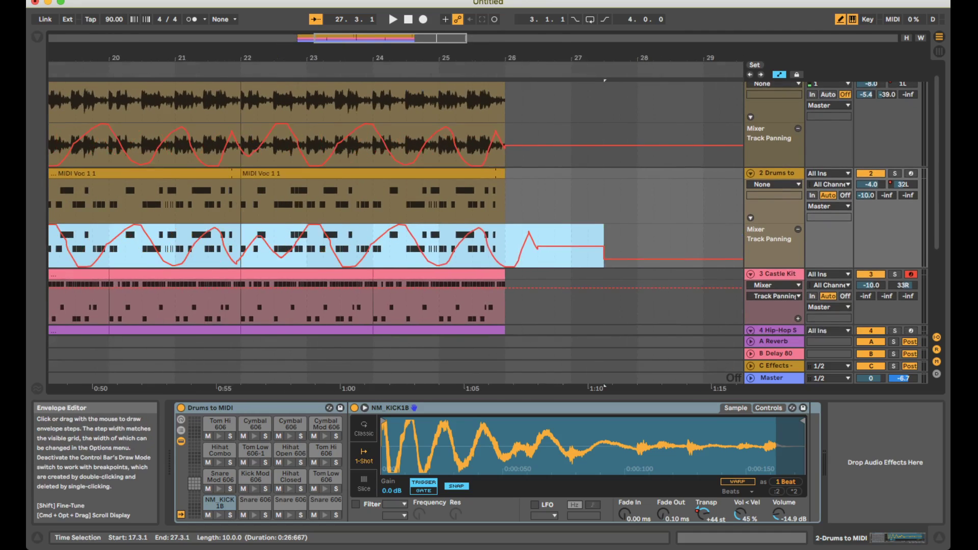
scroll(395, 229, down, 2)
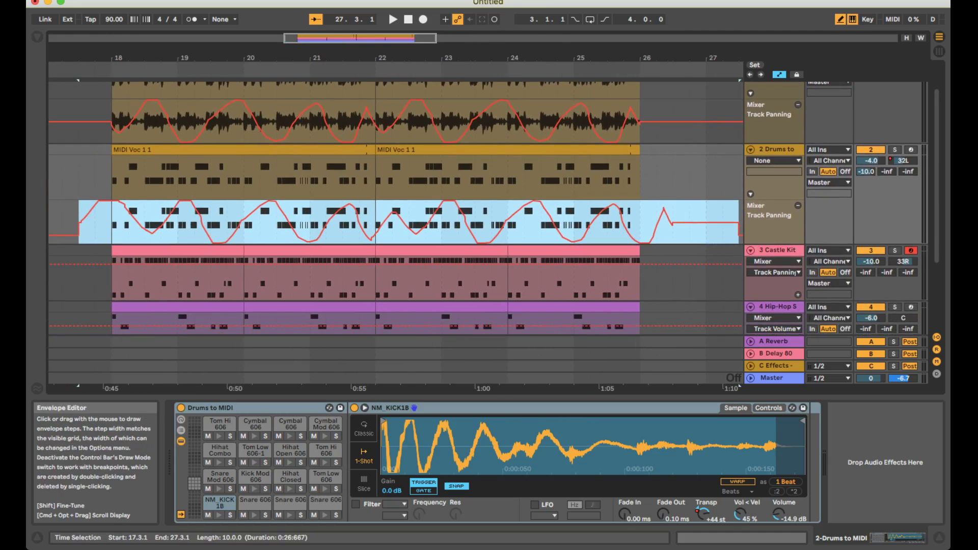
drag(647, 107, 631, 108)
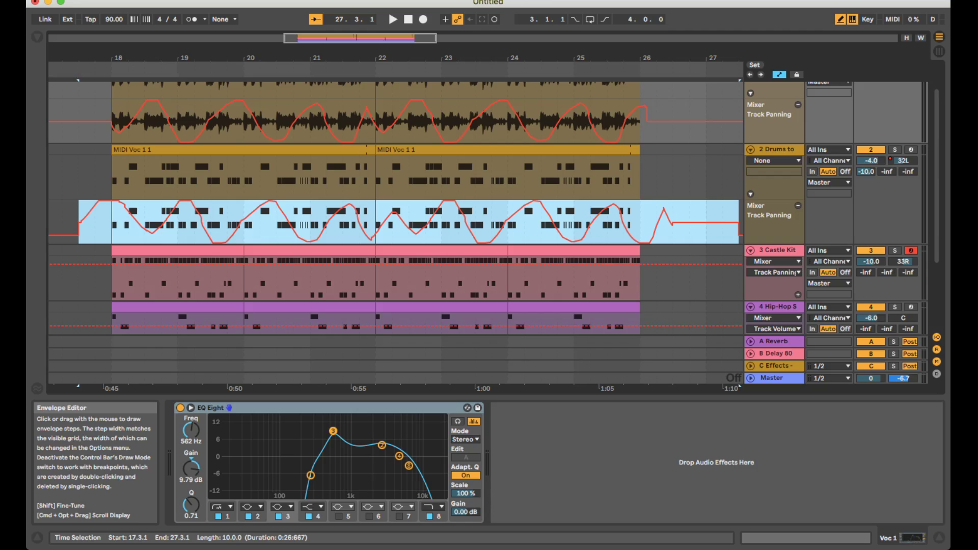
key(b)
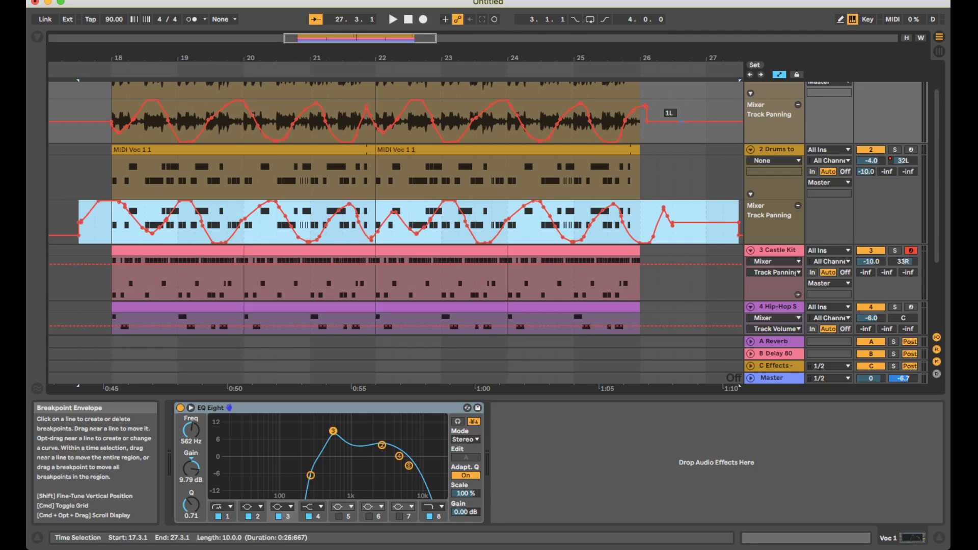
key(super+4)
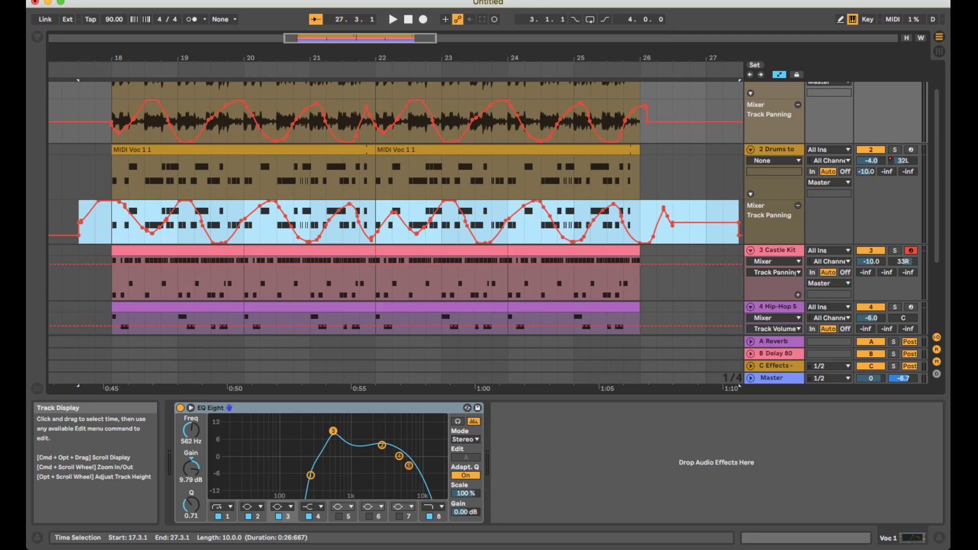
- Examine how the Voc 1 and Drums to MIDI panning envelopes run past the end of the clips at bar 26
click(673, 177)
key(minus)
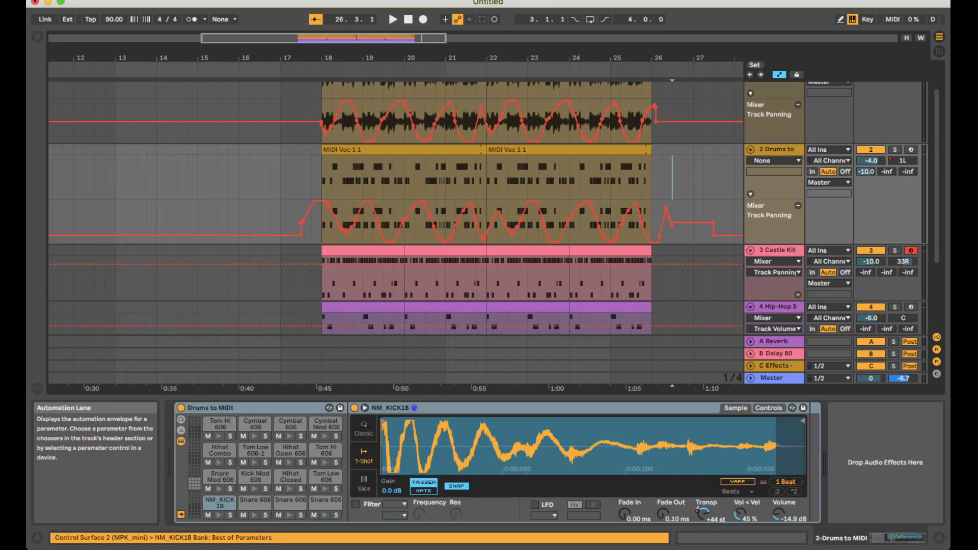
key(minus)
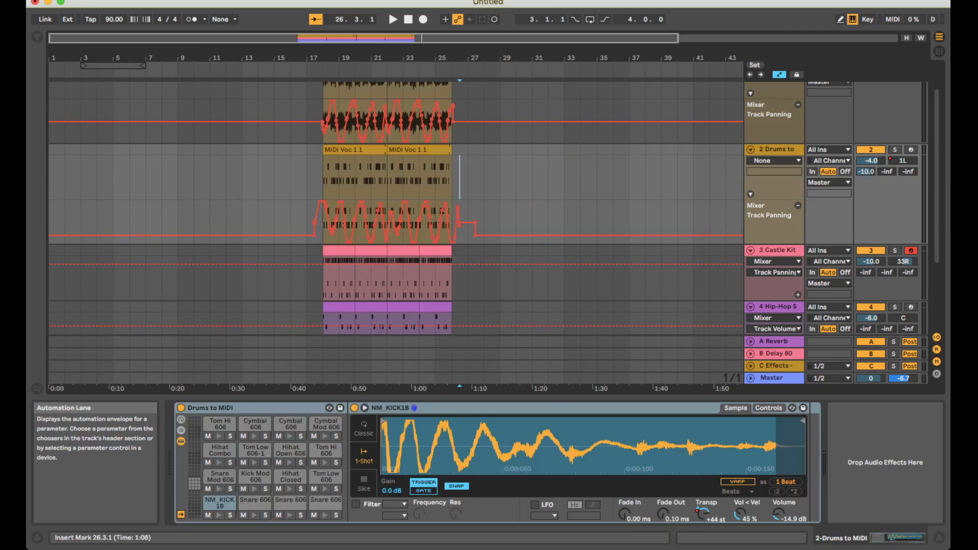
key(plus)
key(plus)
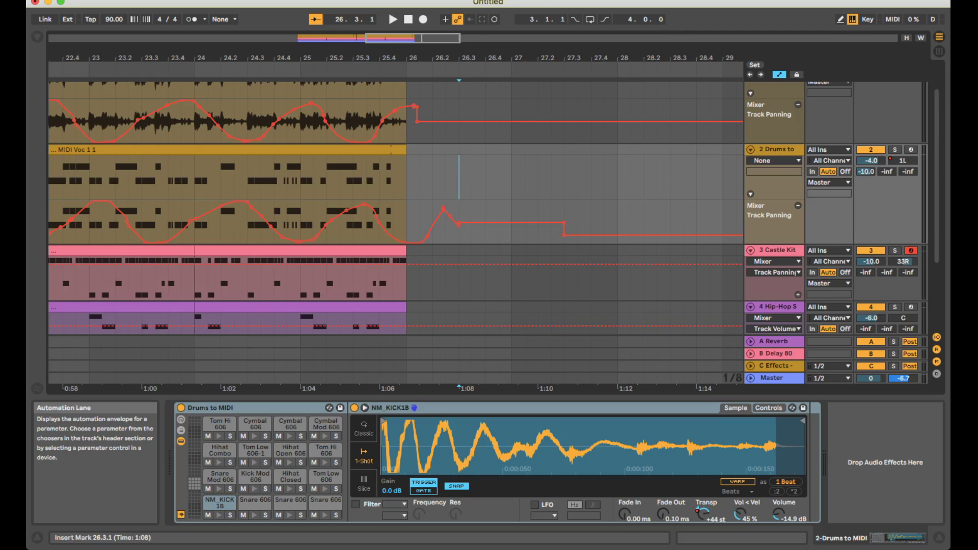
key(minus)
key(minus)
key(plus)
key(plus)
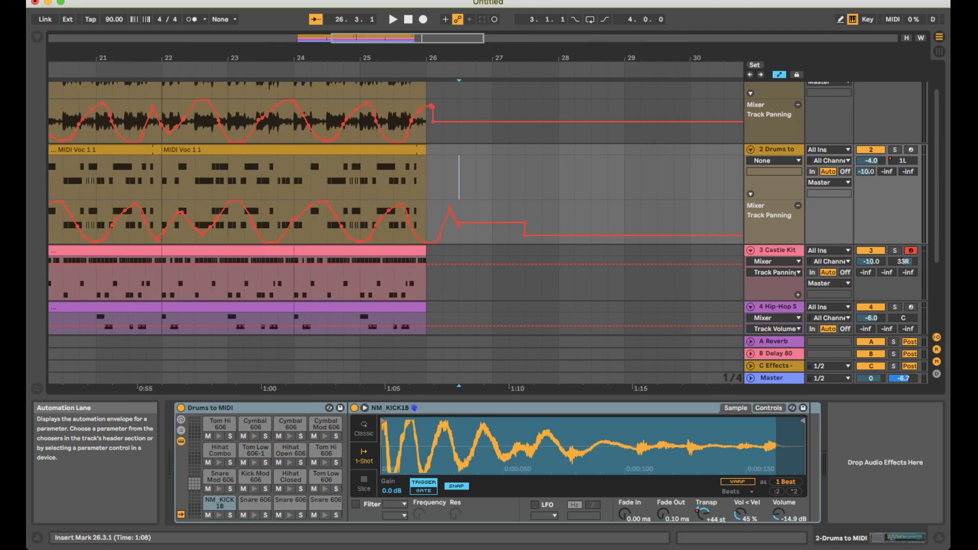
- Play the arrangement from bar 18 to hear the panning automation, and stop just before bar 25
click(179, 177)
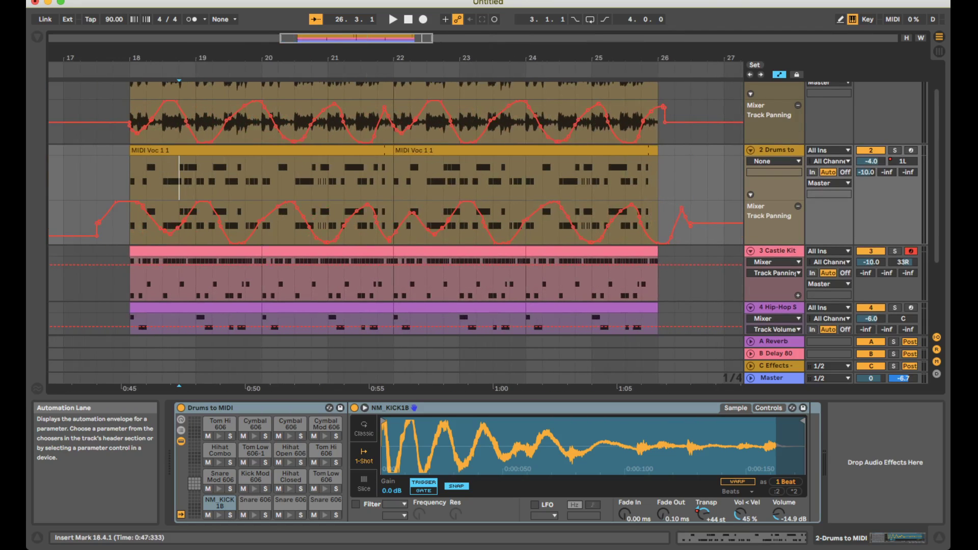
click(130, 177)
key(space)
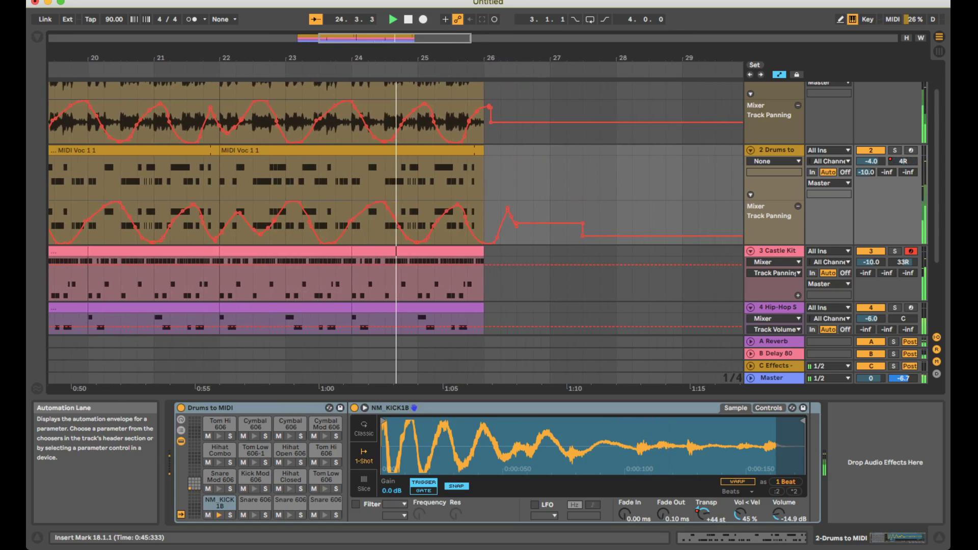
key(space)
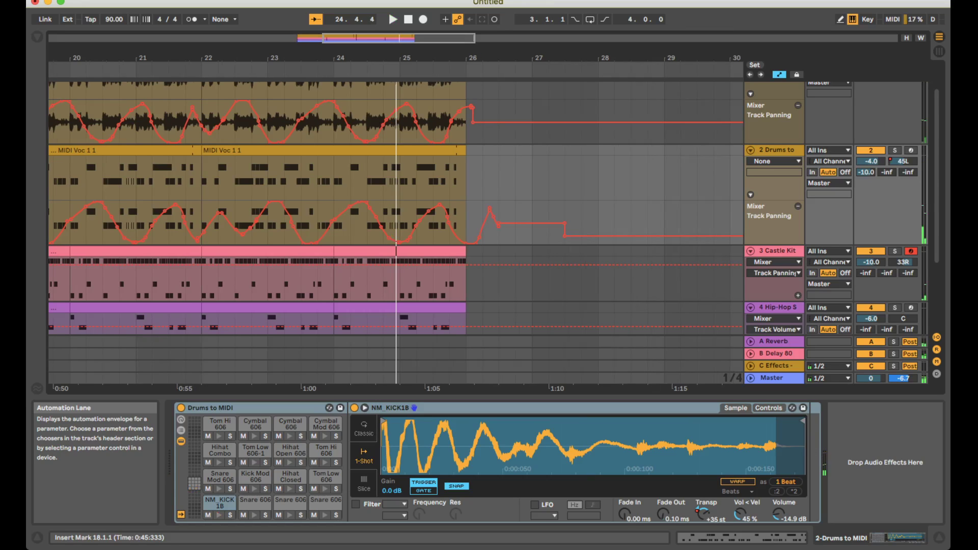
- Set the insert mark at 24.4.1 and lower the Drums to MIDI panning peak after bar 25 to 39R
click(334, 179)
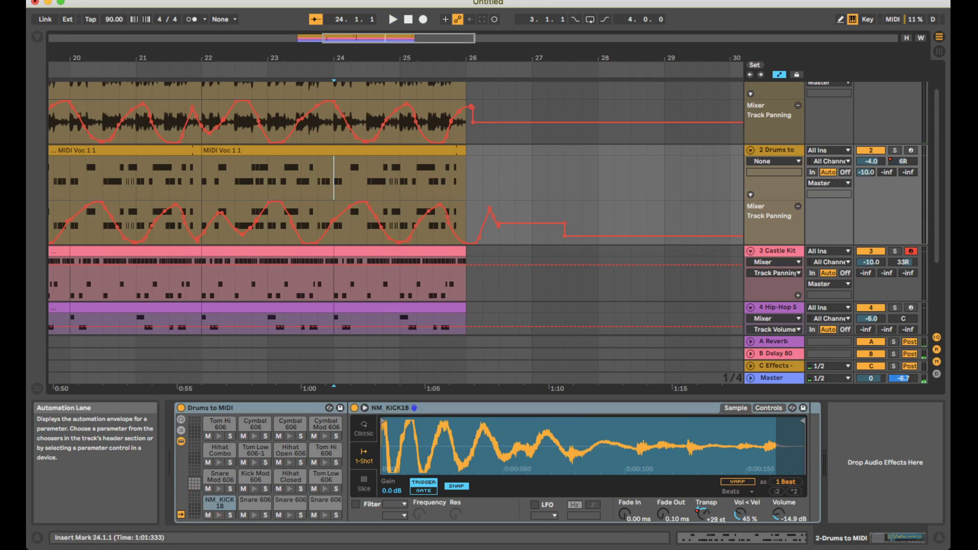
click(383, 178)
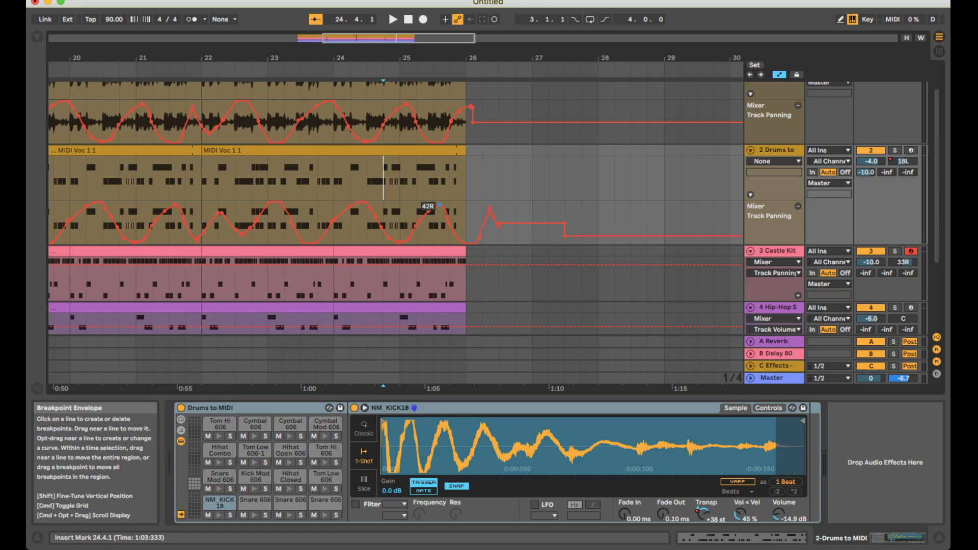
drag(439, 205, 439, 207)
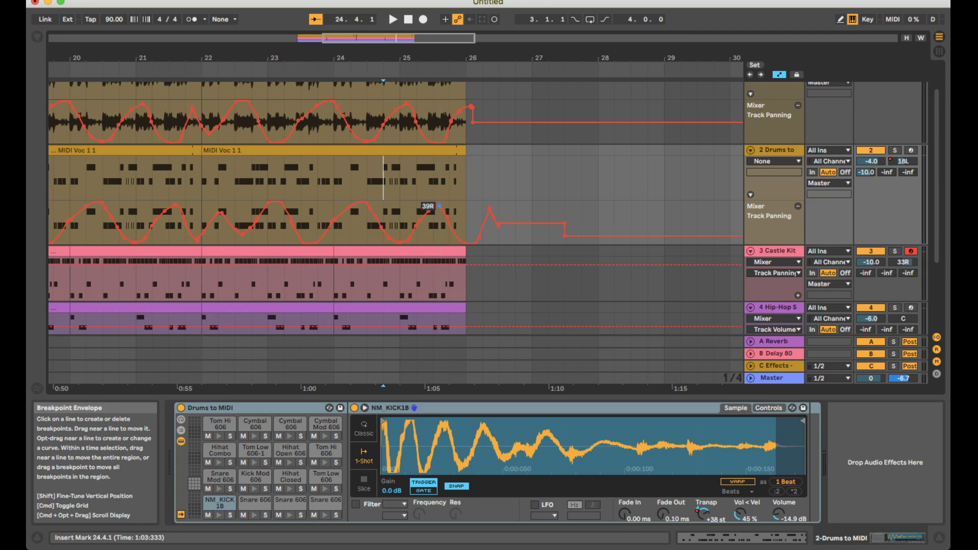